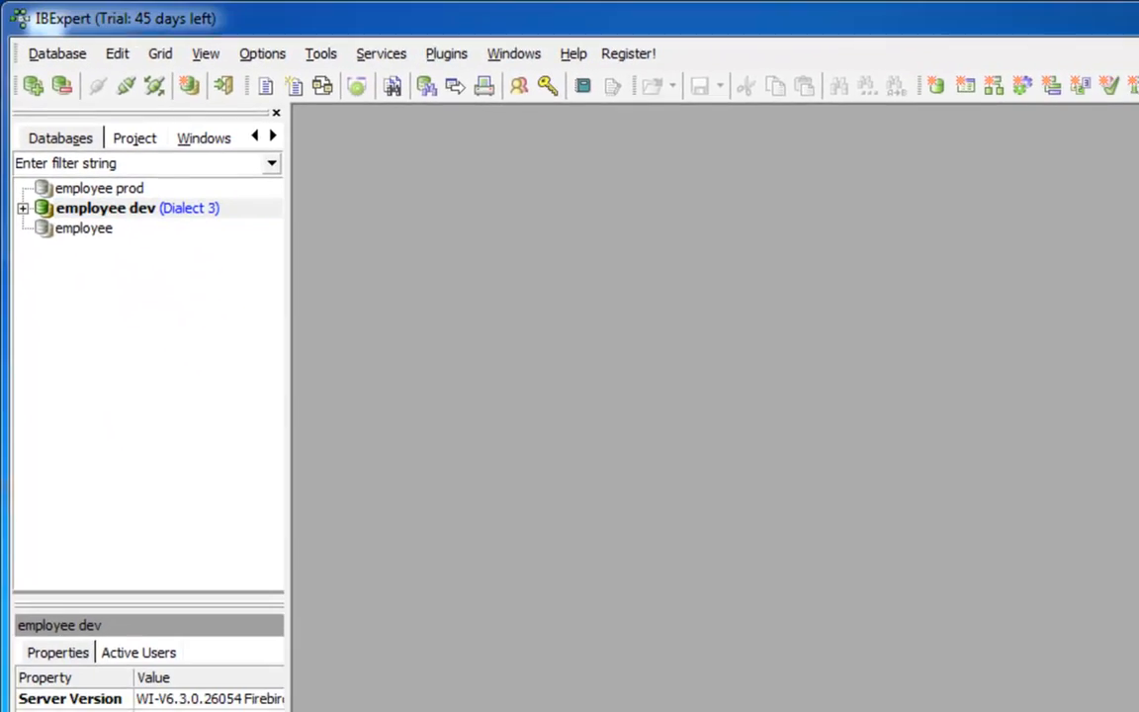
Browse Windows Explorer to C:\fb\fb25_w64sc and locate the security2.fdb file
left_click(139, 708)
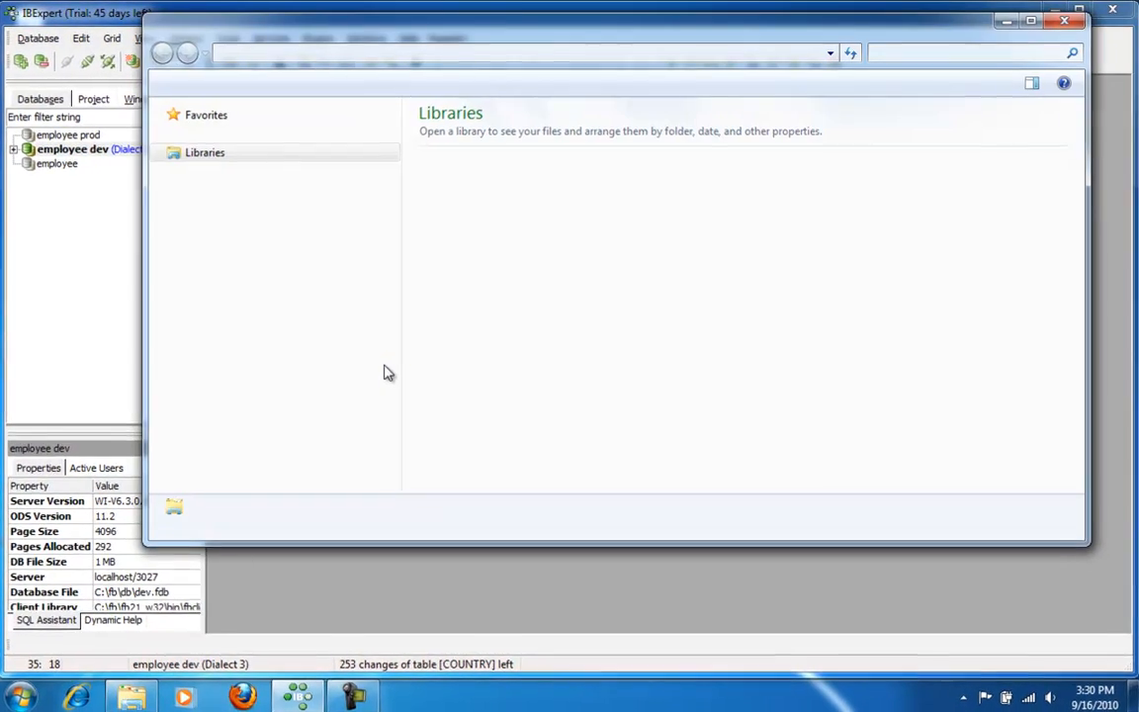
left_click(210, 340)
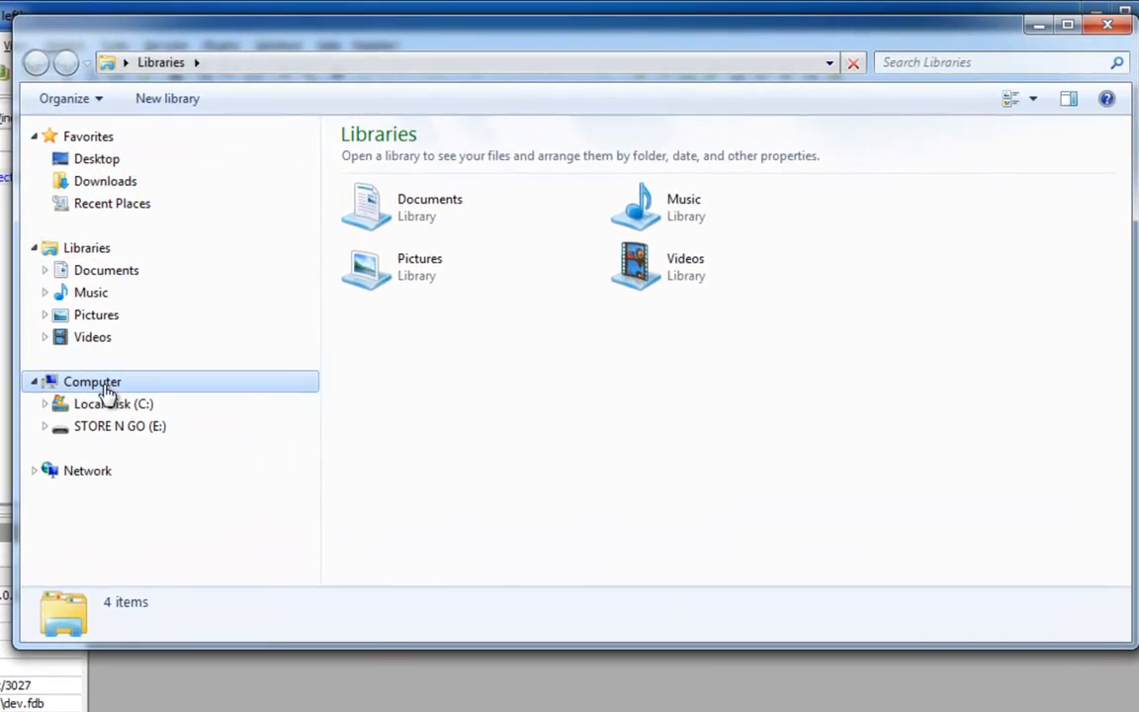
left_click(129, 411)
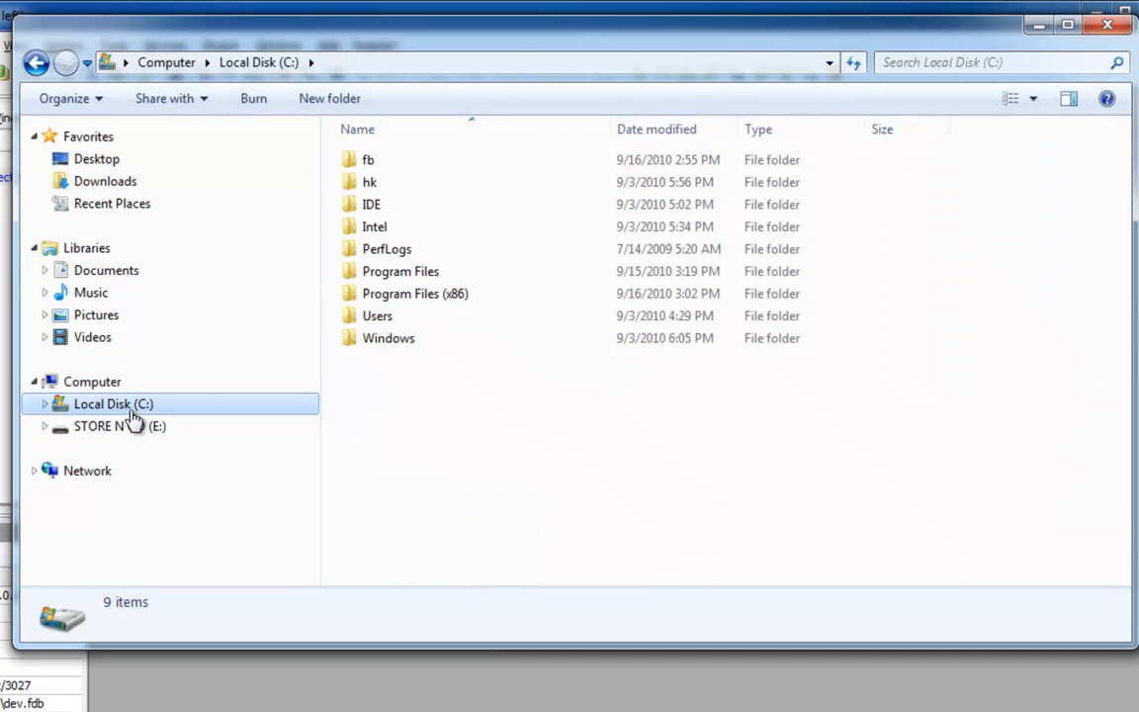
double_click(132, 416)
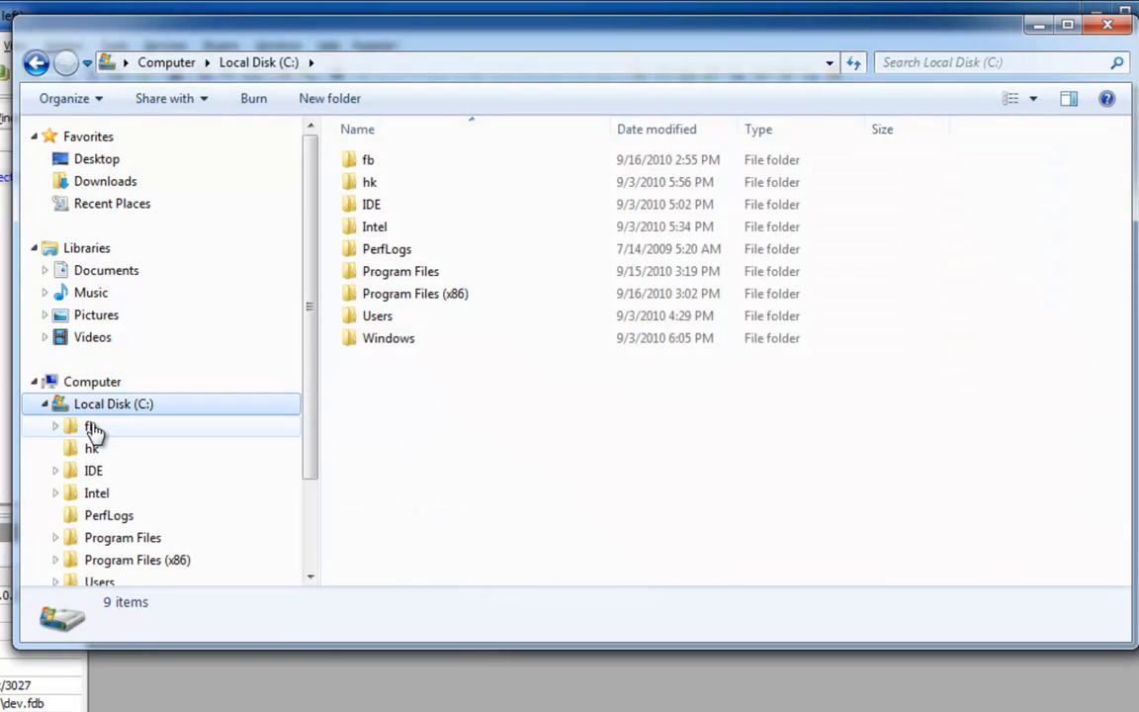
left_click(86, 425)
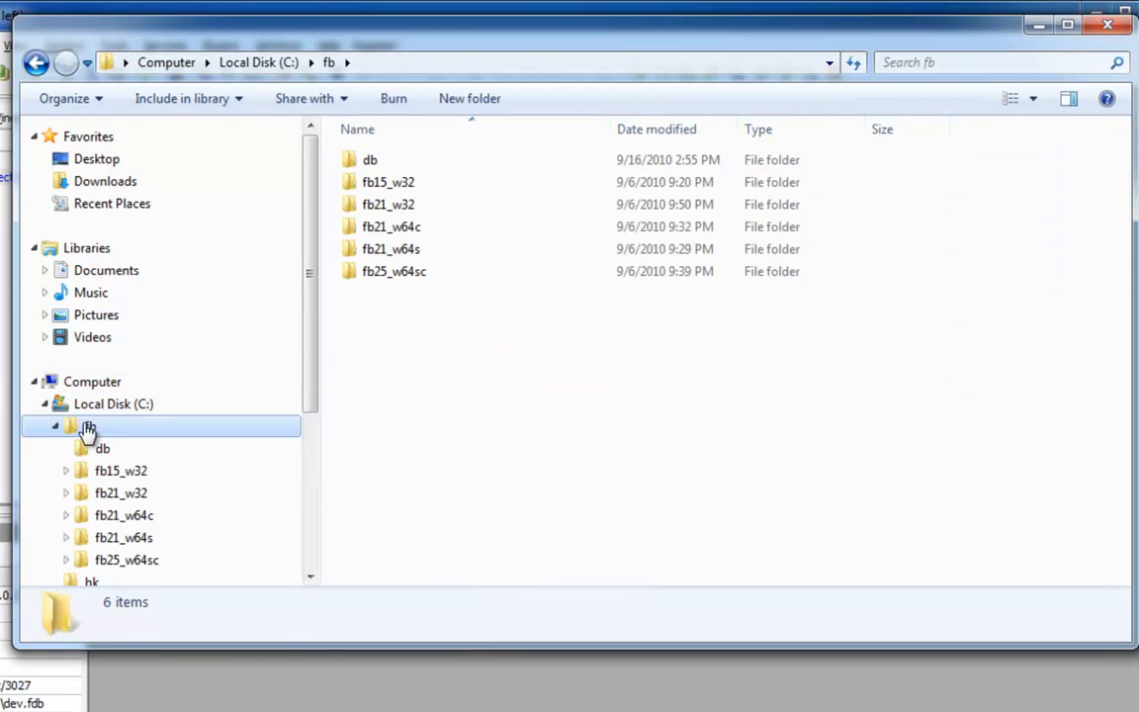
left_click(129, 560)
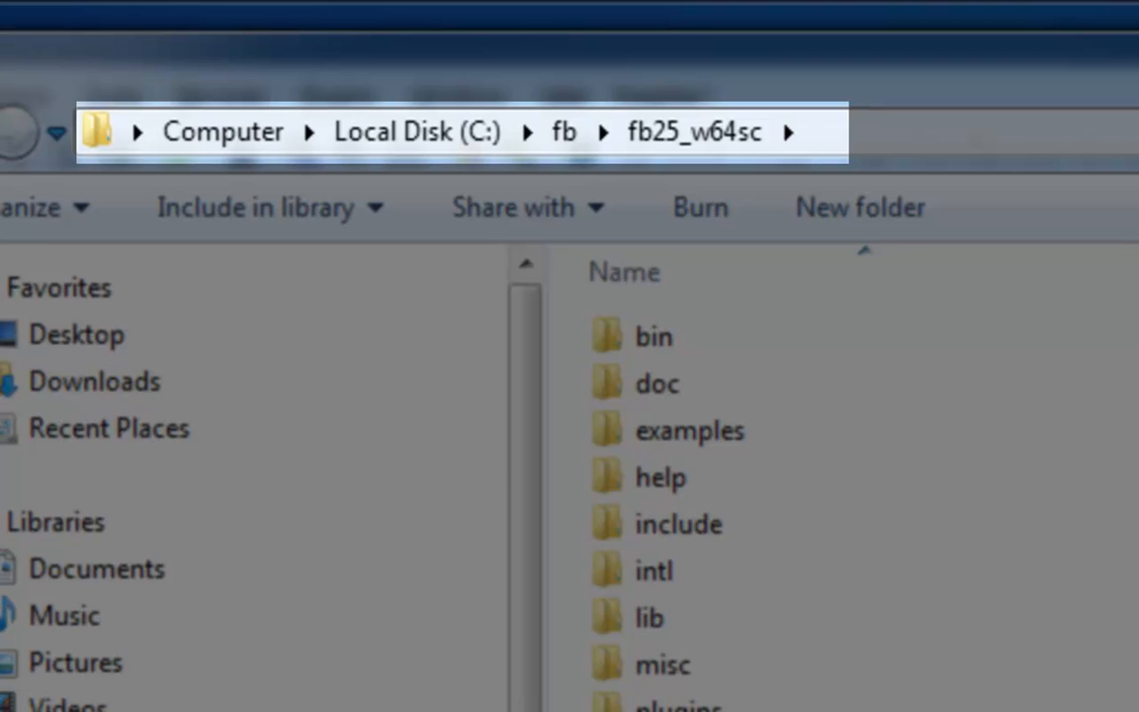
left_click(682, 709)
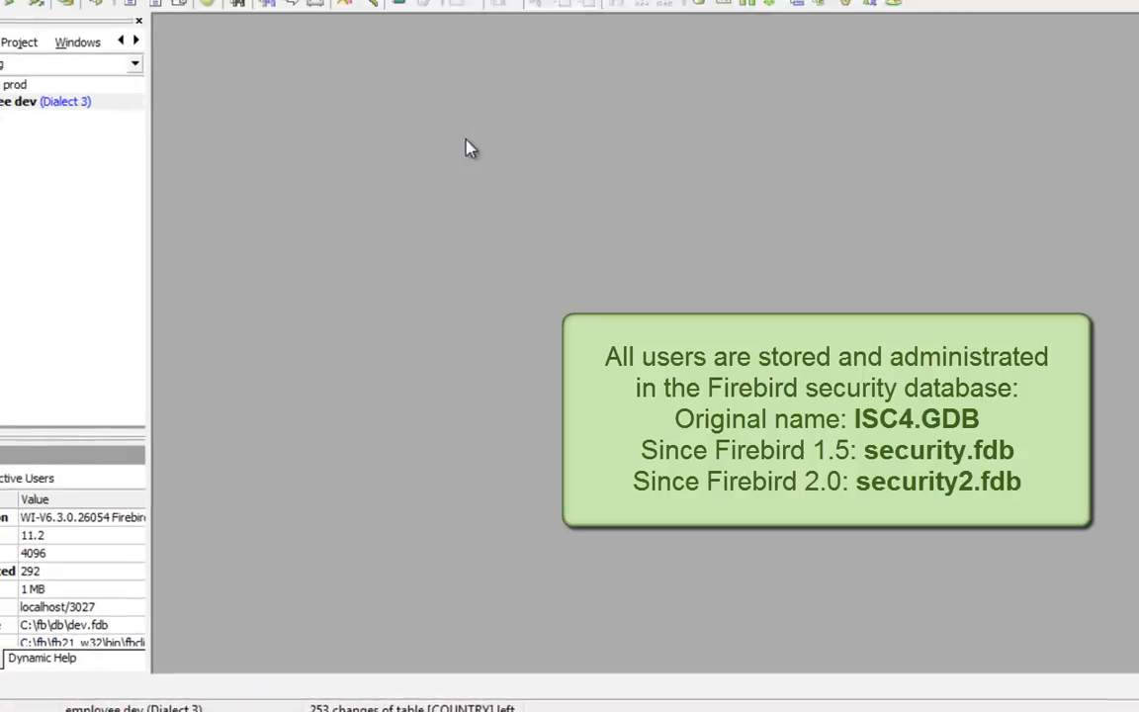
Open the User Manager for employee dev from the Tools menu and maximize it
left_click(149, 158)
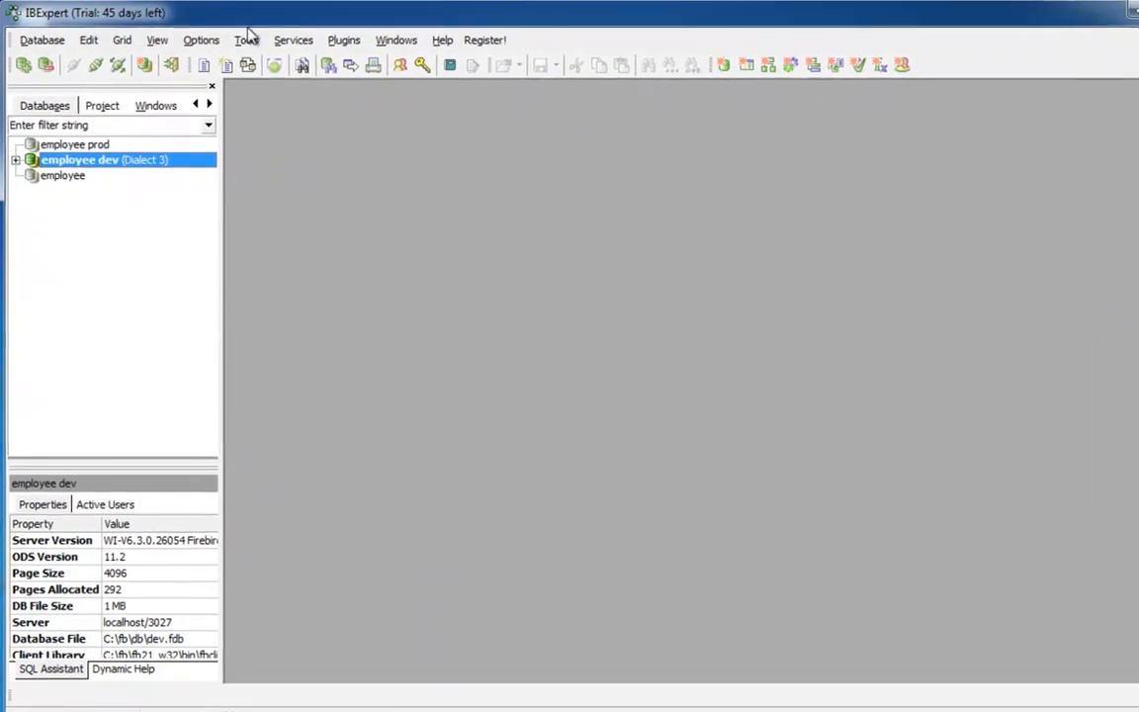
left_click(245, 41)
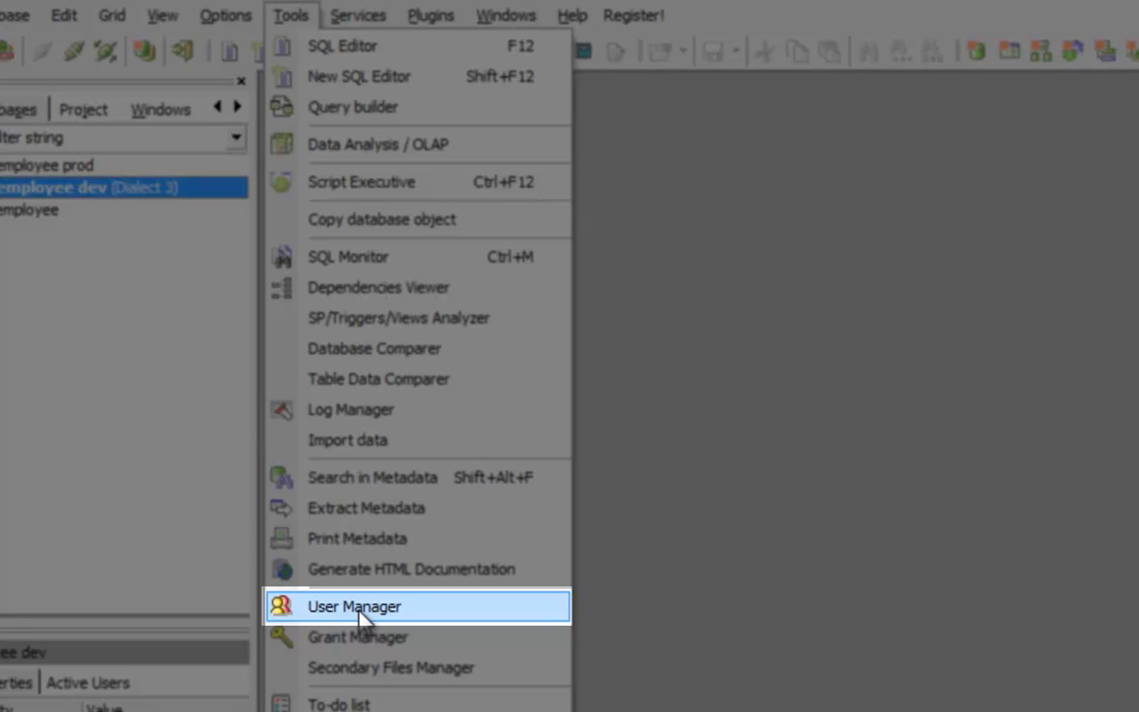
left_click(358, 607)
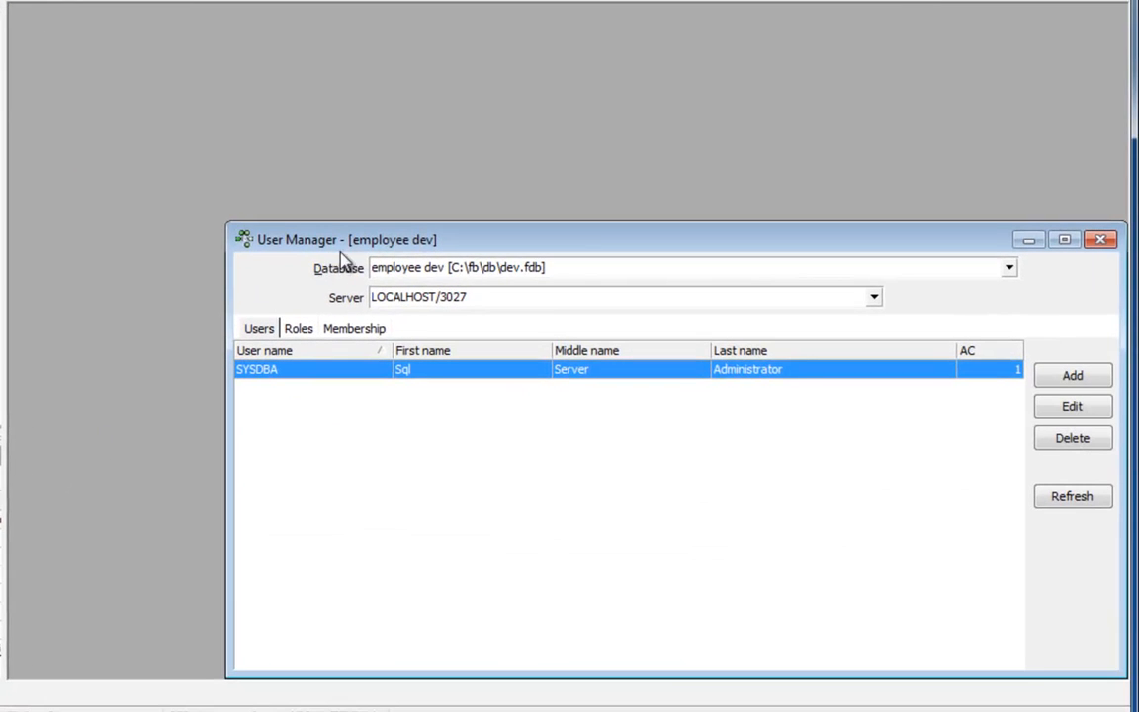
double_click(351, 240)
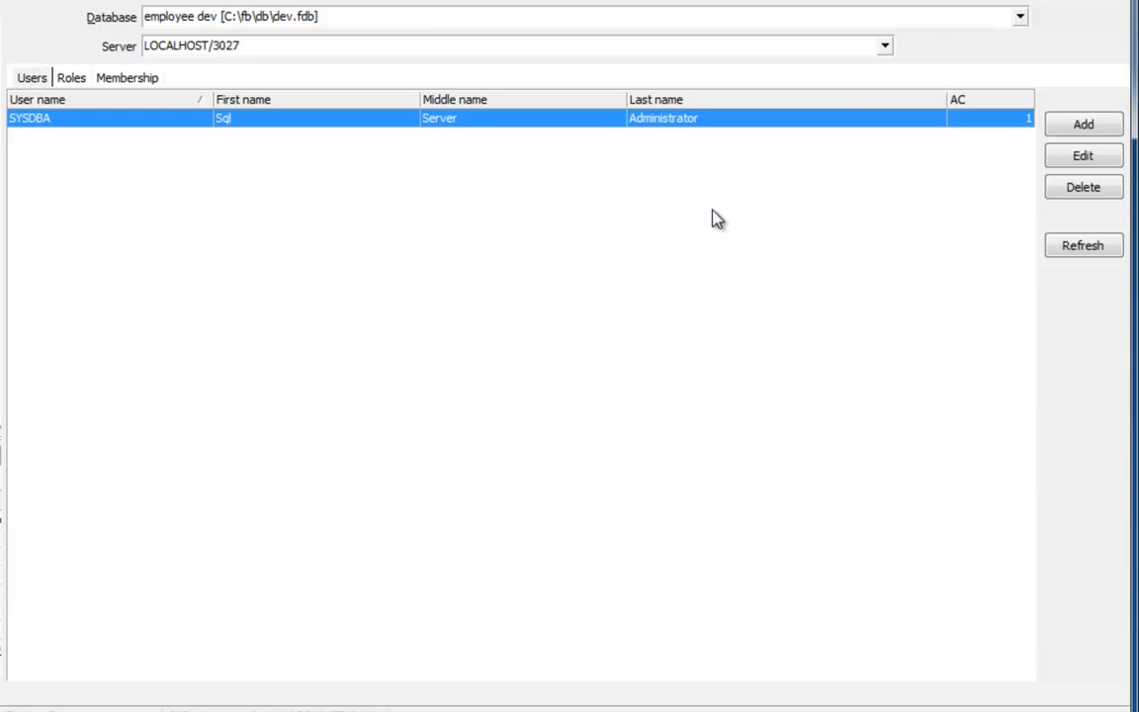
Add user TEST with a confirmed password and first, middle and last names filled in
left_click(1075, 126)
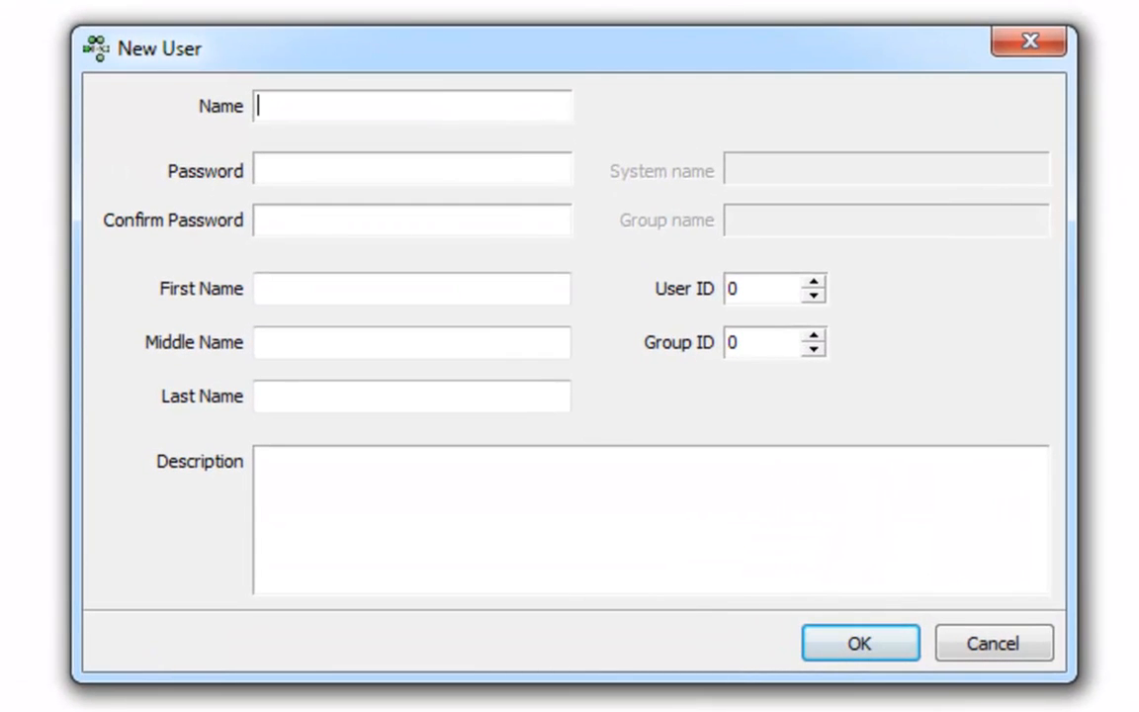
type("TESTtest")
key("Tab")
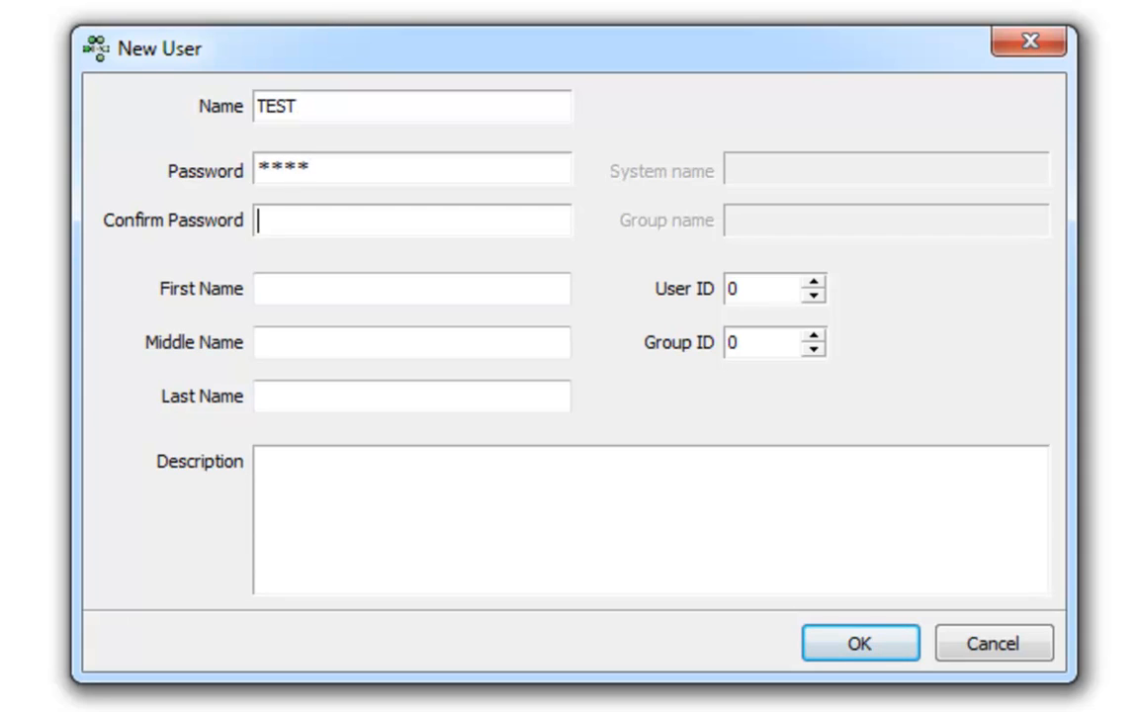
type("test")
left_click(394, 289)
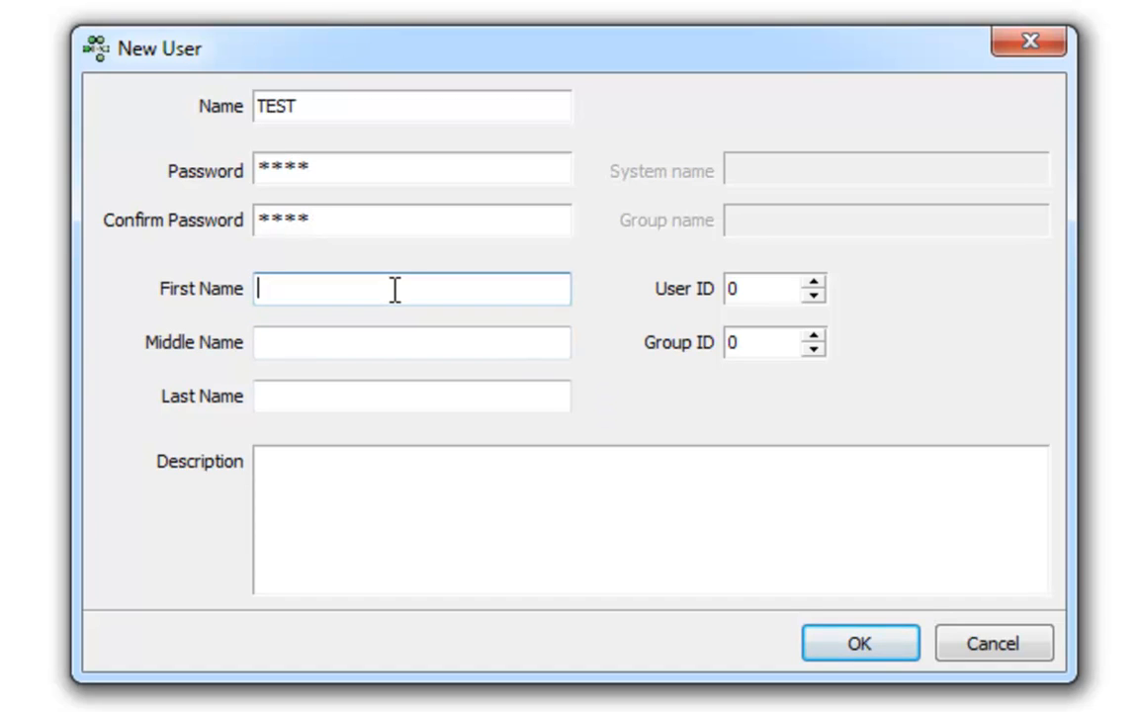
type("John")
key("Tab")
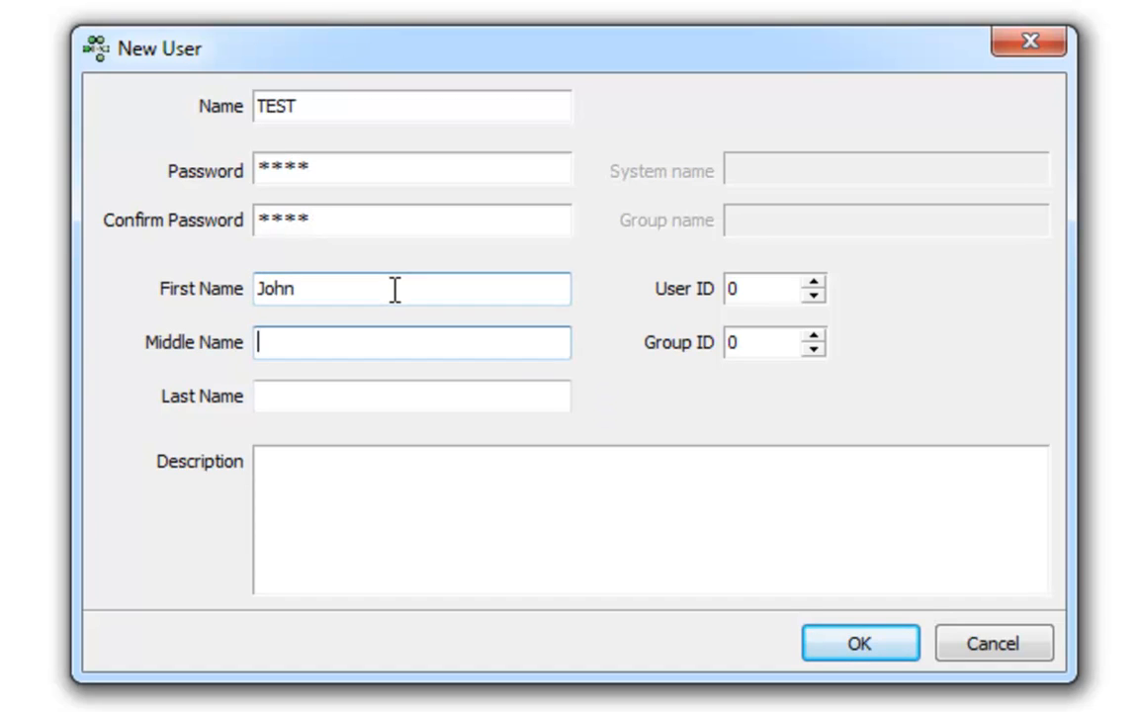
type("T")
key("Tab")
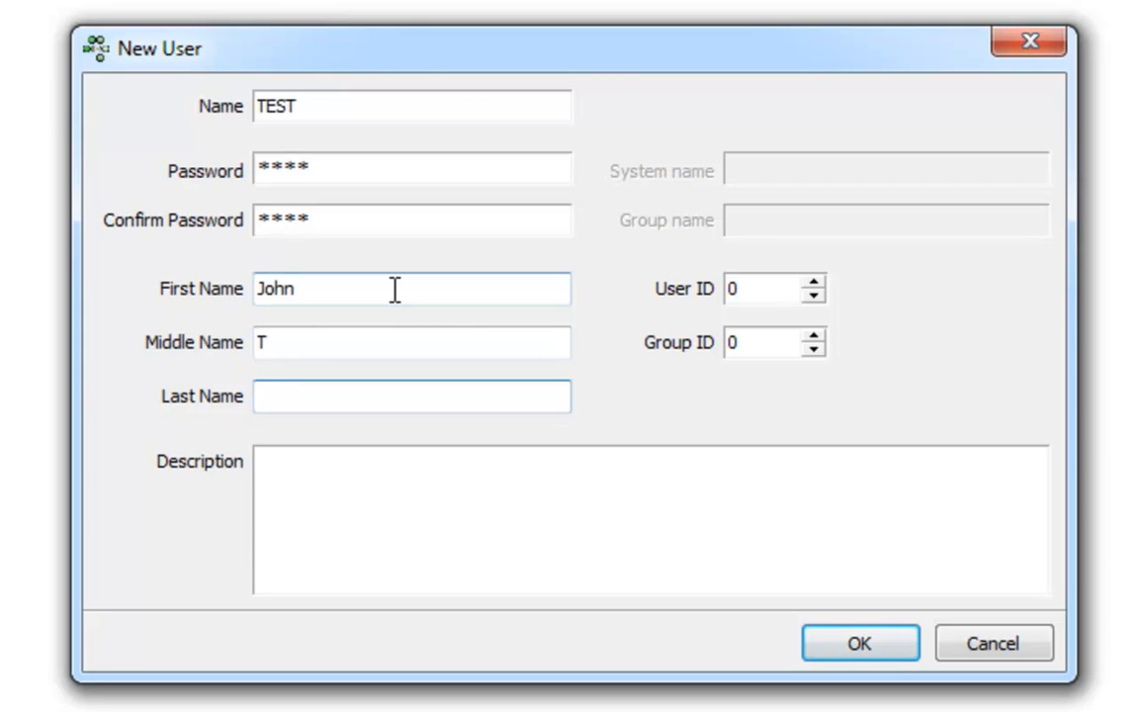
type("Test")
key("Tab")
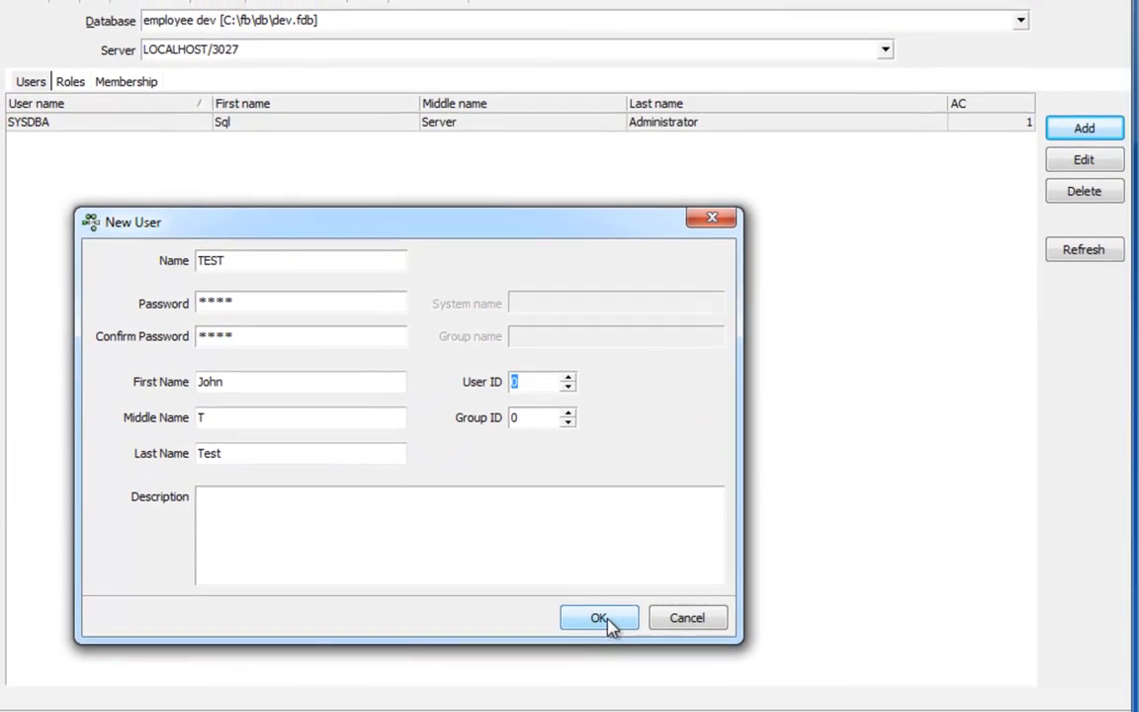
left_click(629, 620)
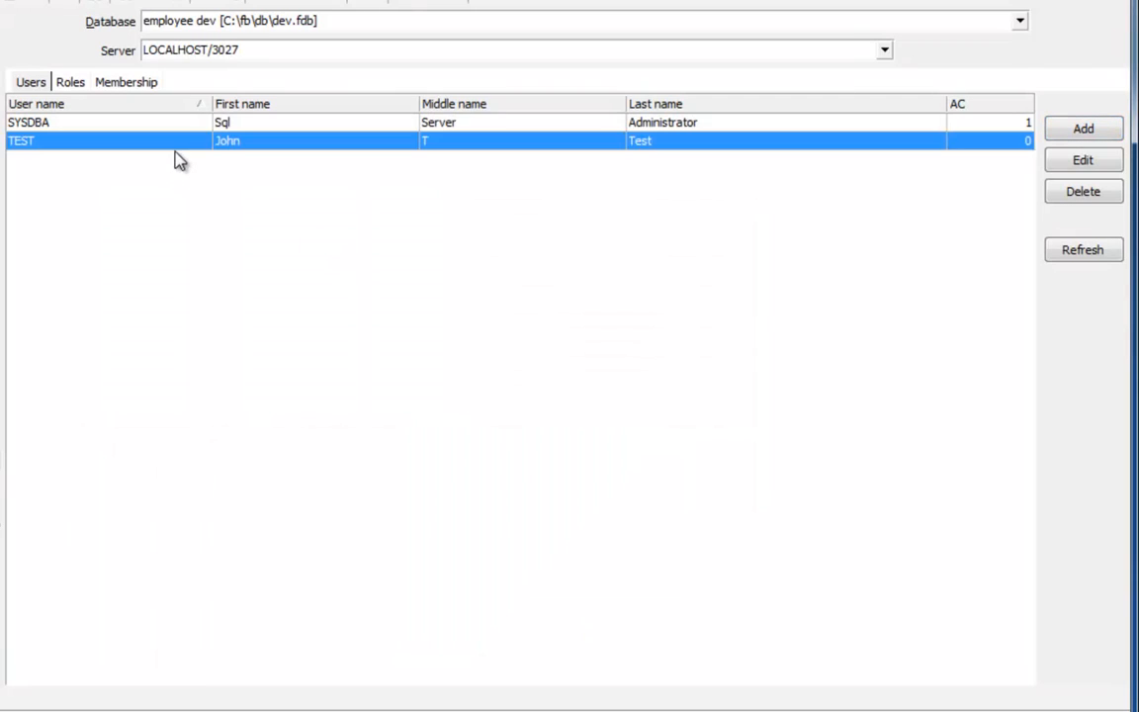
Create the SALES role on the Roles tab and commit it
left_click(71, 83)
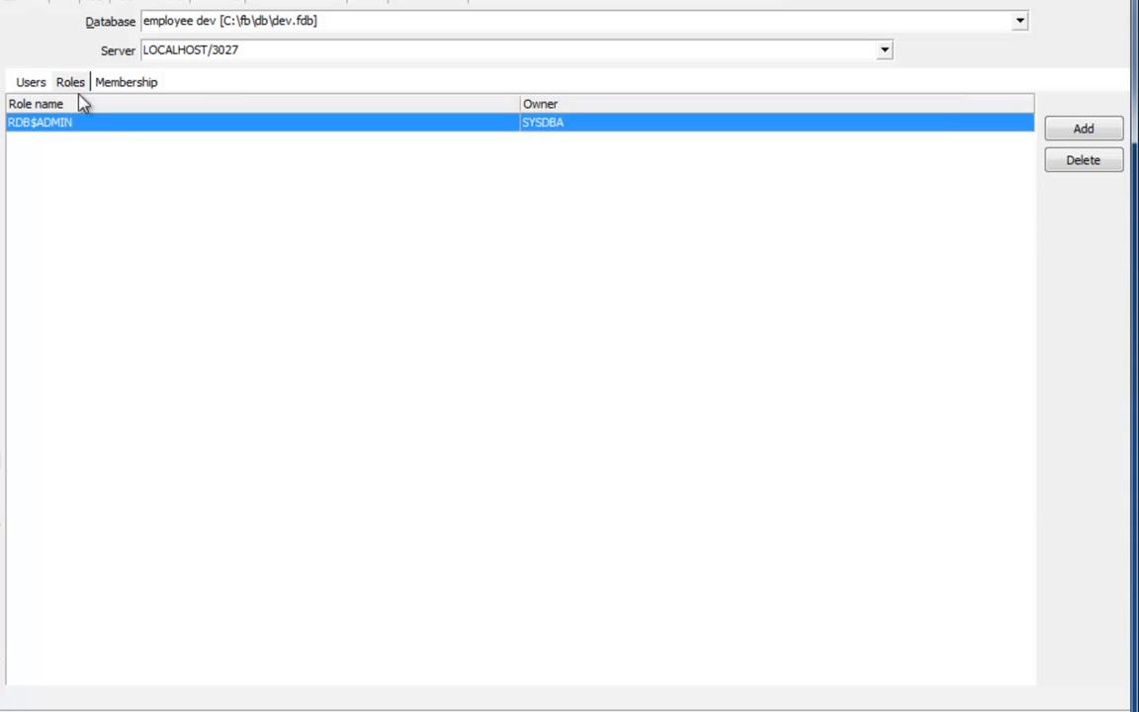
left_click(1087, 131)
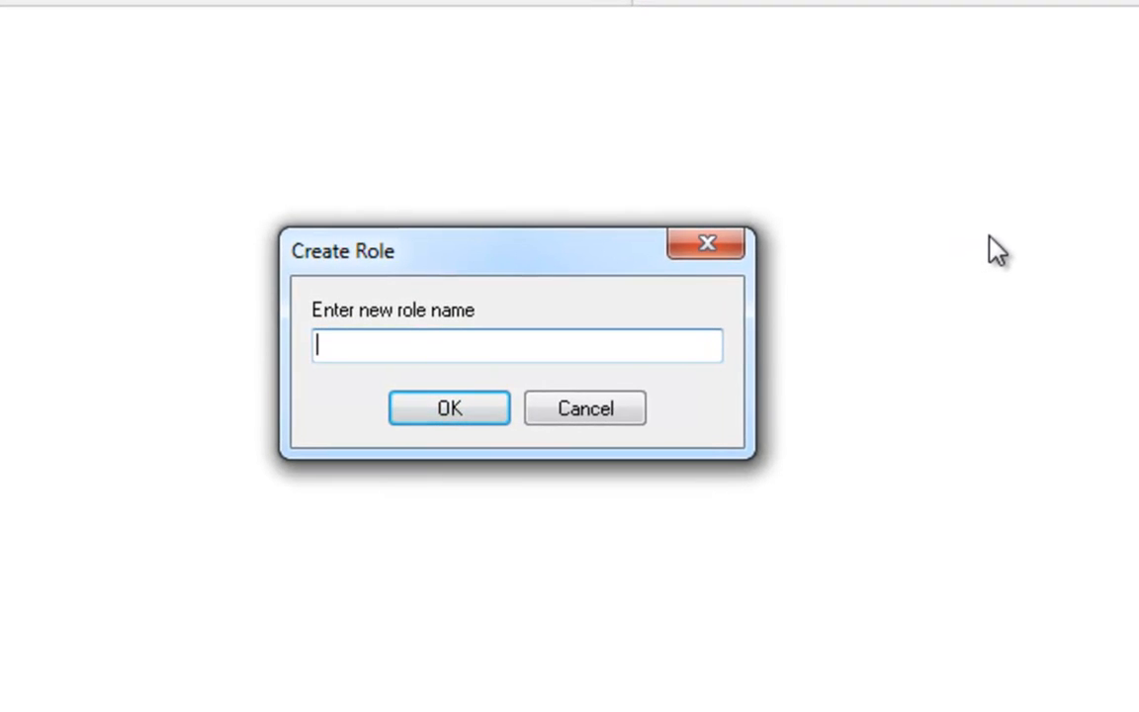
type("SALES")
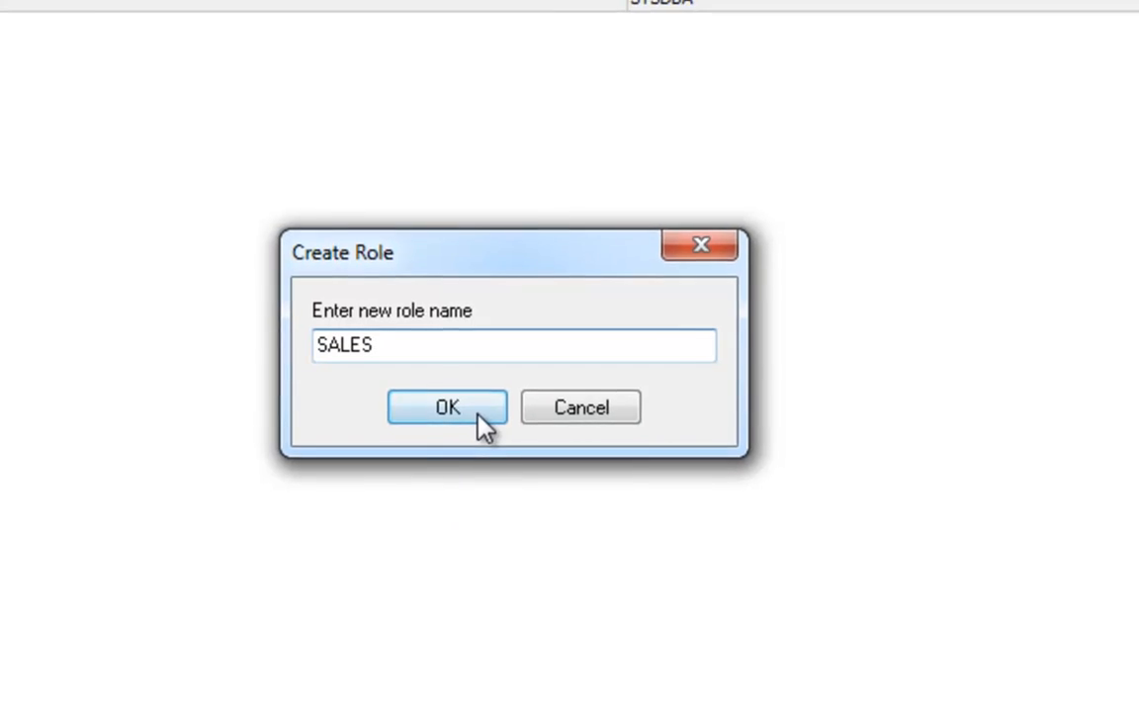
left_click(477, 416)
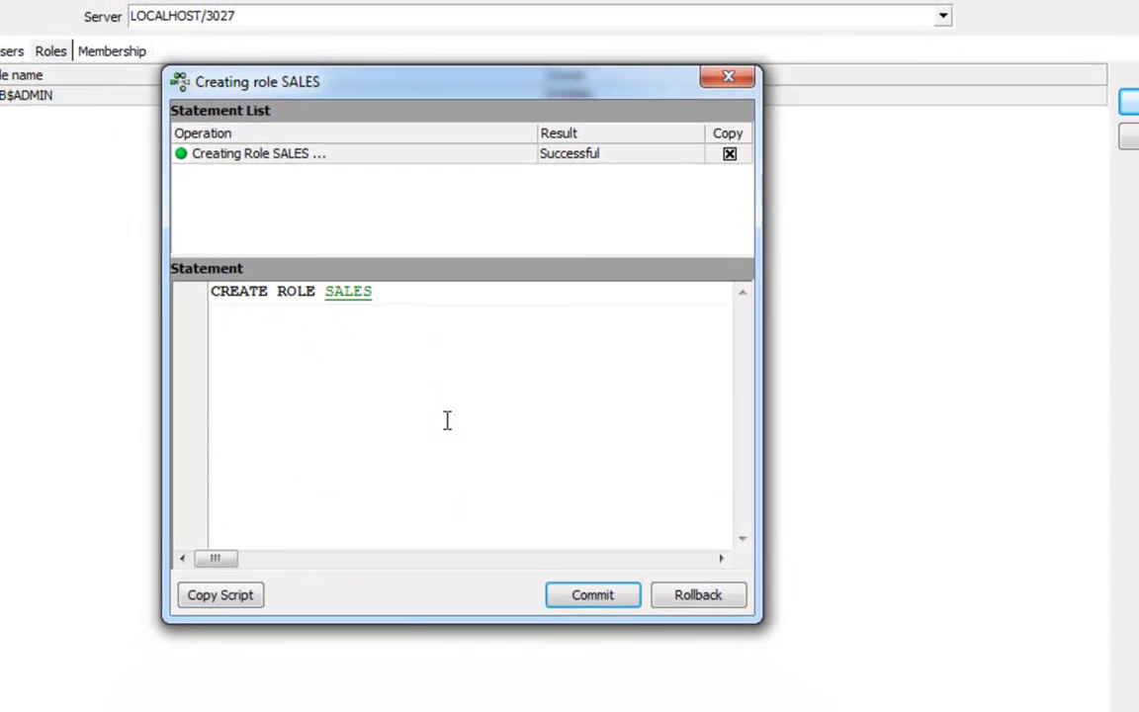
left_click(583, 580)
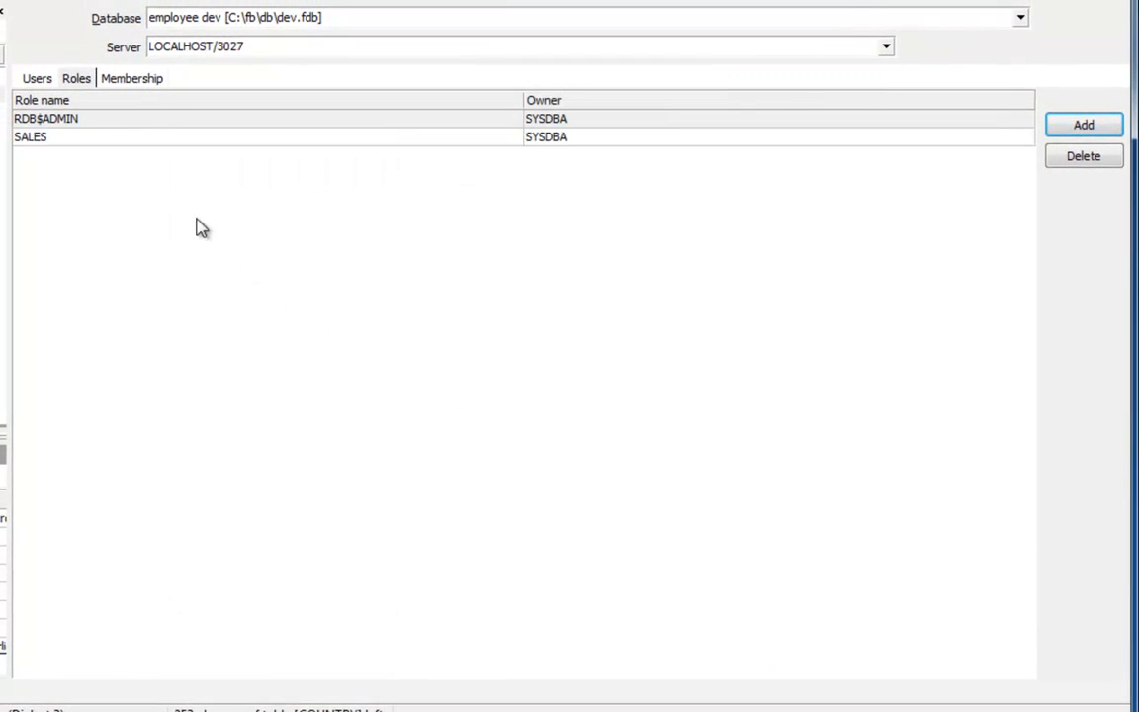
left_click(134, 79)
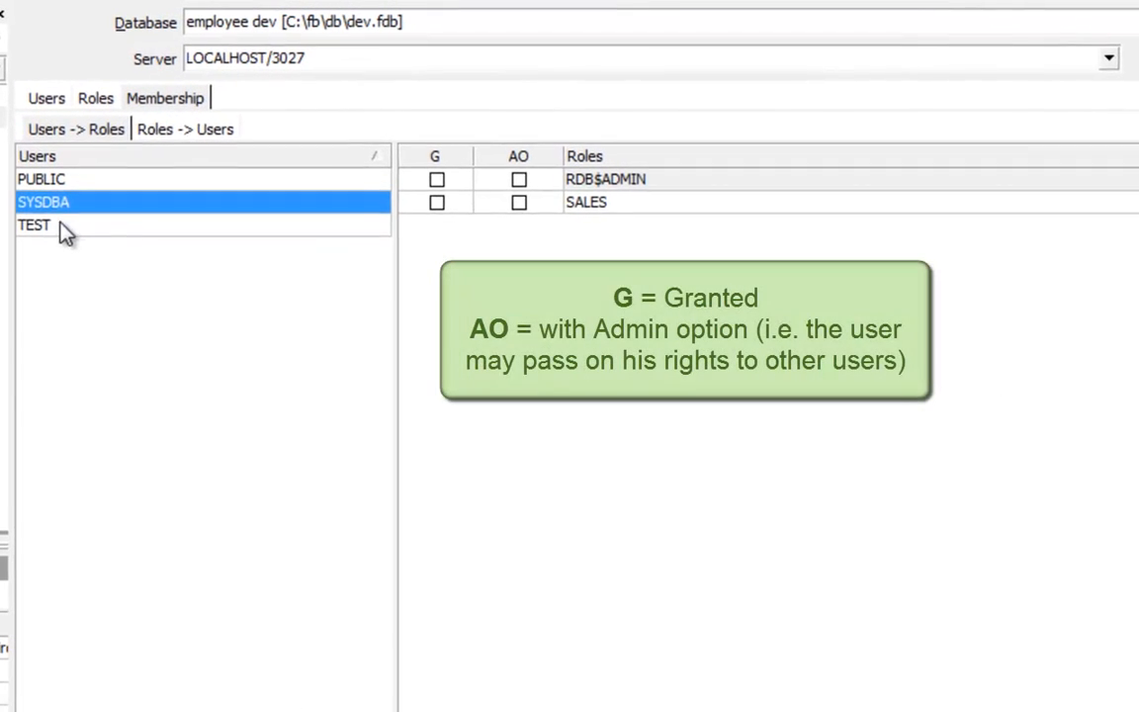
Make TEST a member of SALES, review memberships by user and by role, then return to Users
left_click(49, 219)
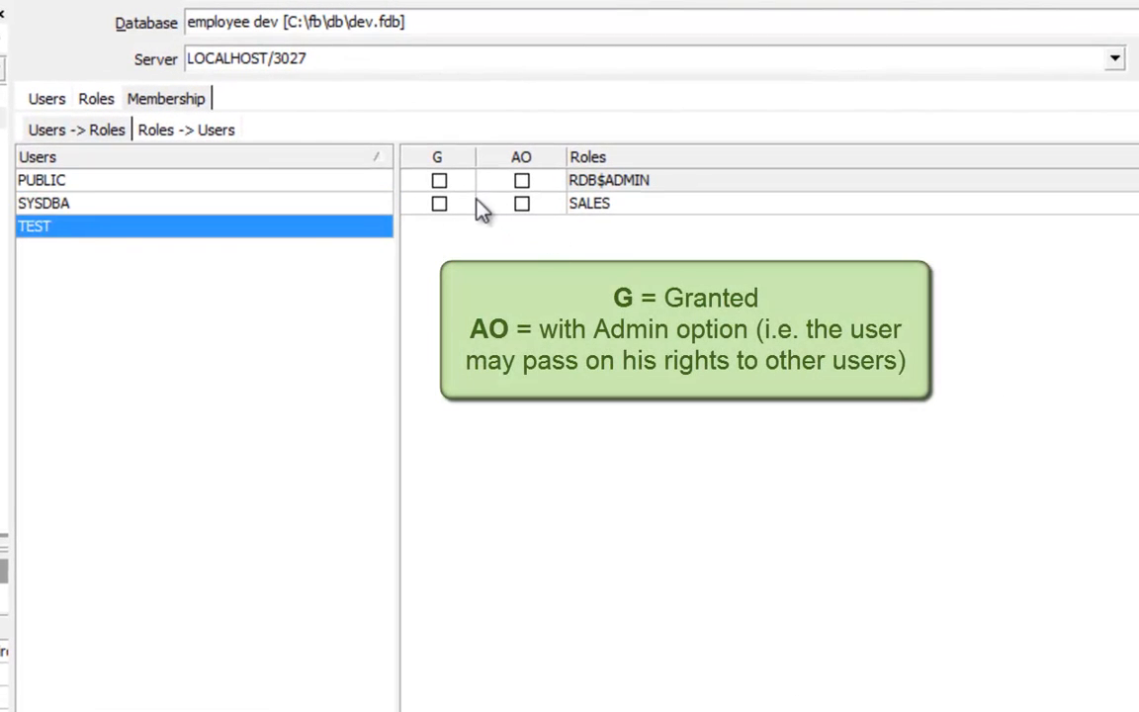
left_click(439, 204)
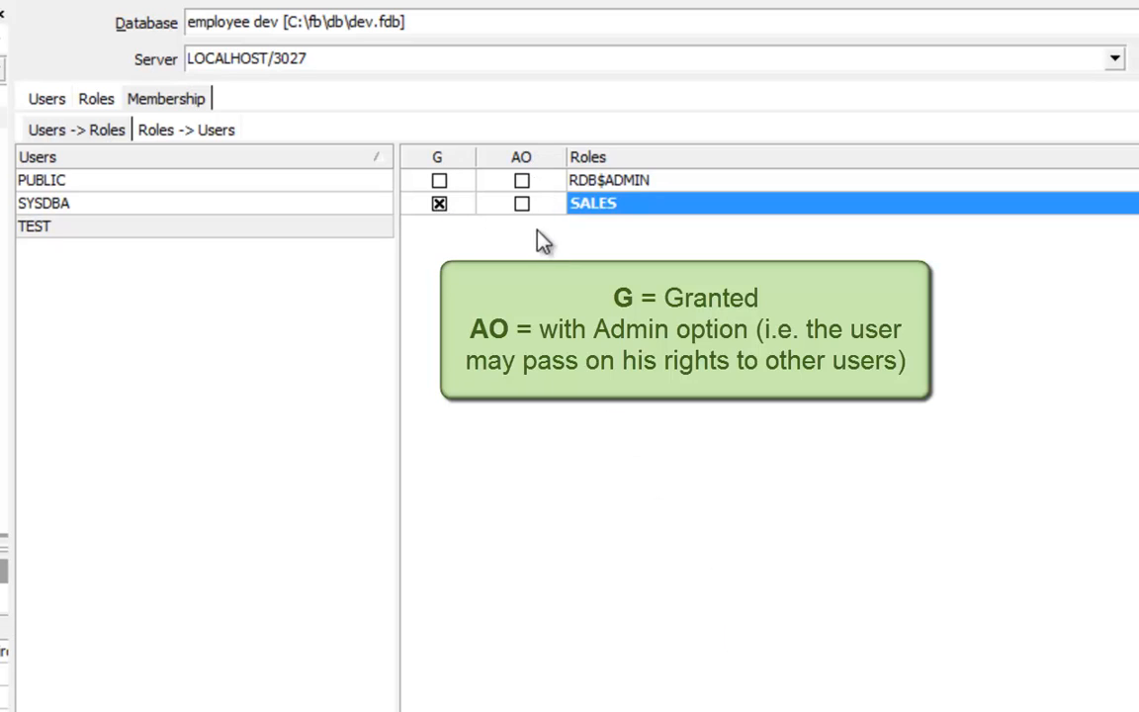
left_click(189, 139)
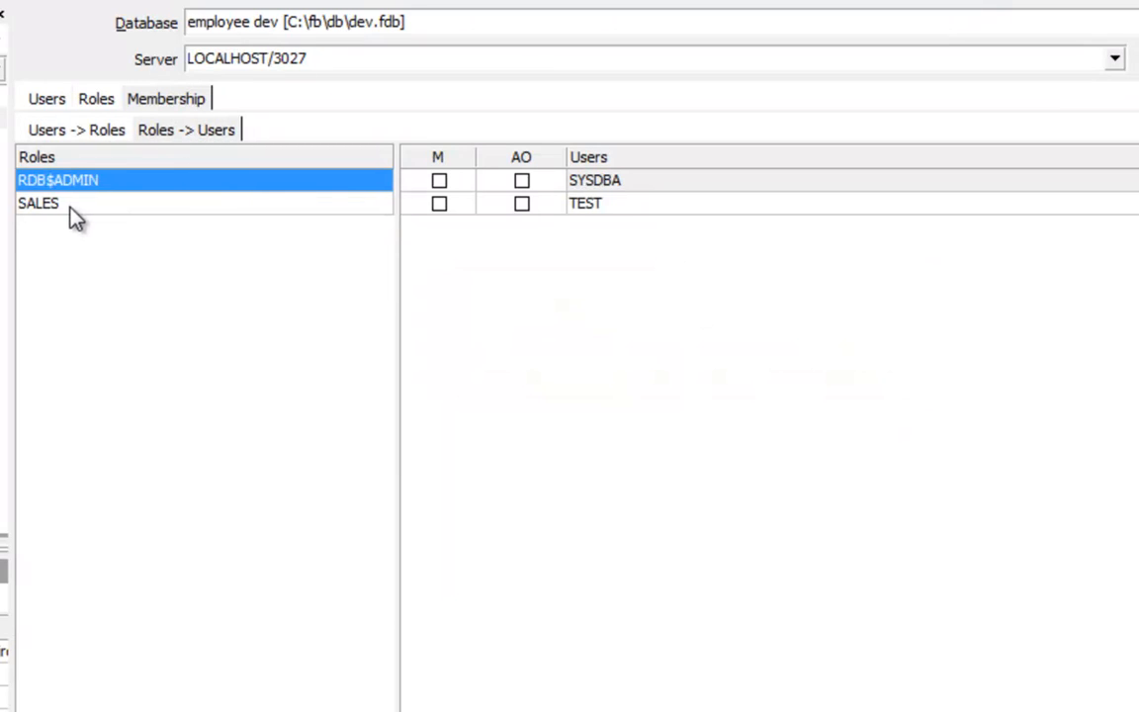
left_click(71, 206)
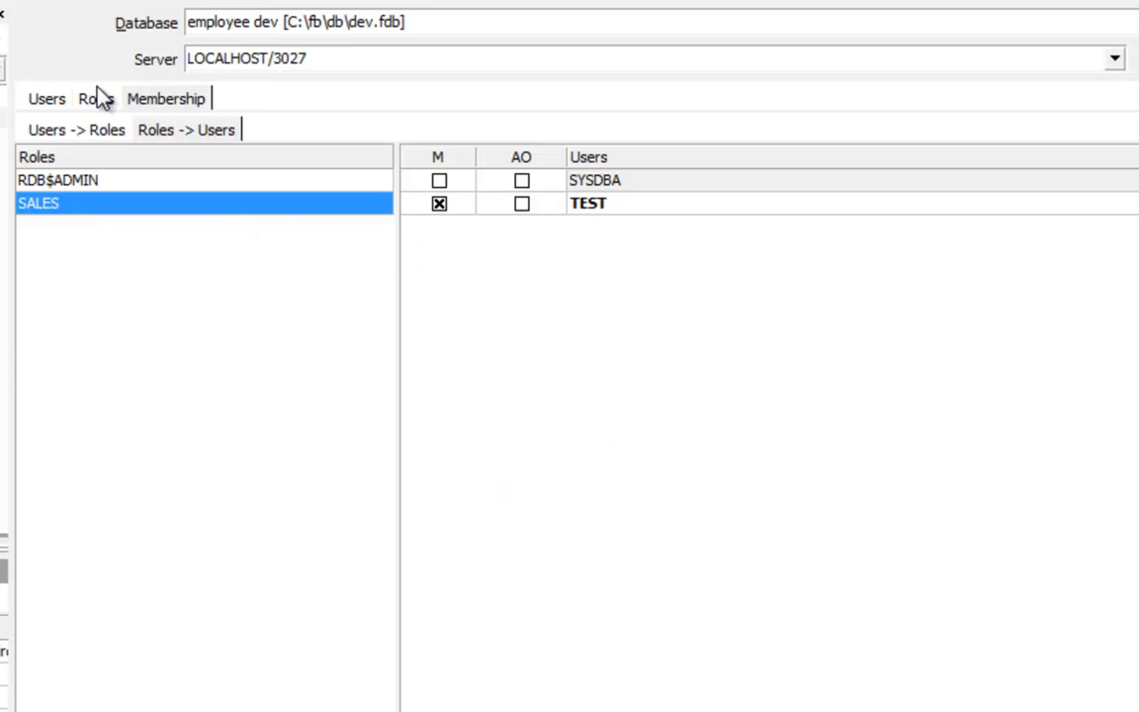
left_click(39, 136)
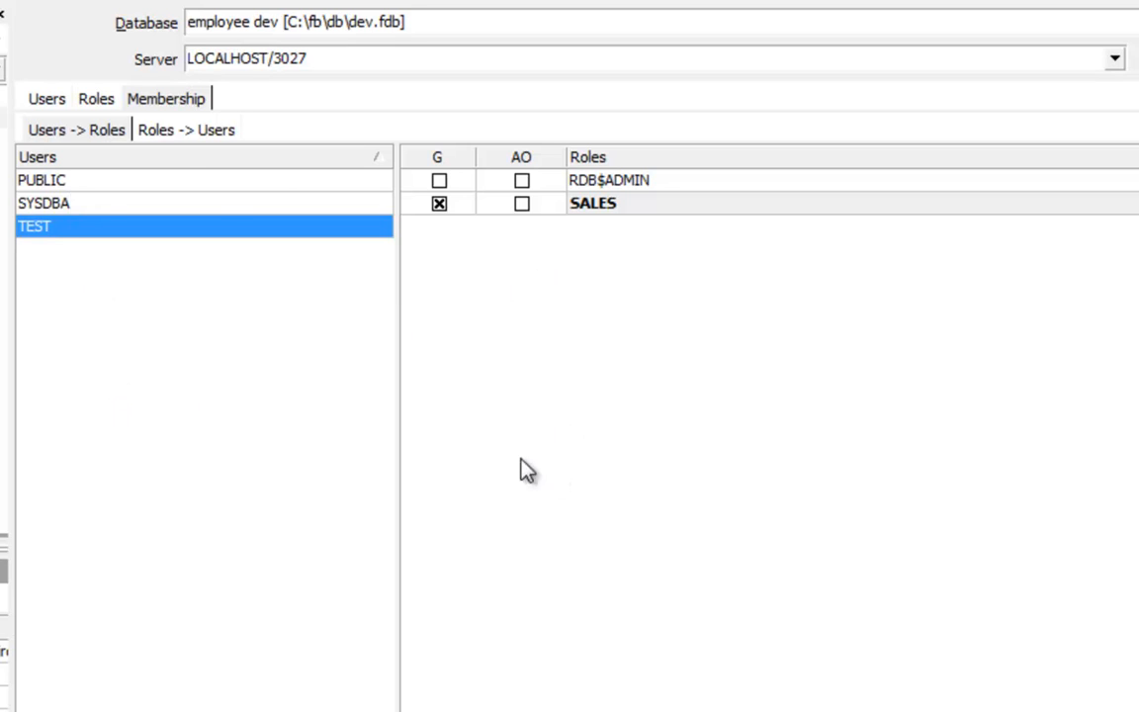
left_click(181, 141)
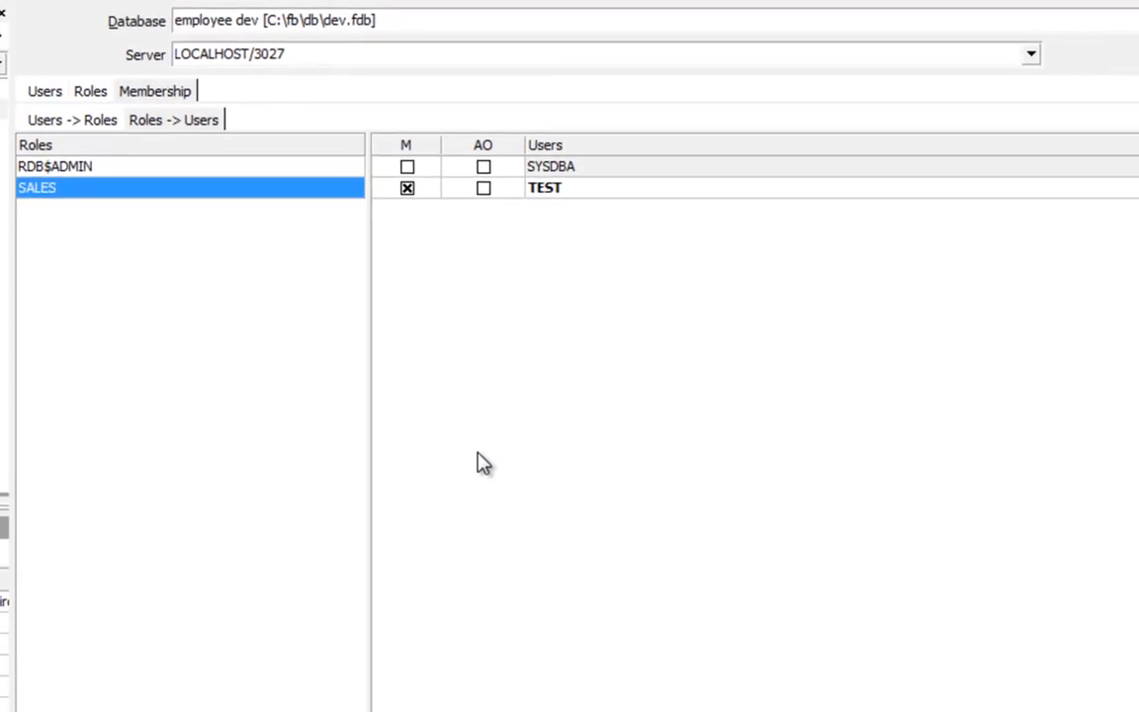
left_click(42, 81)
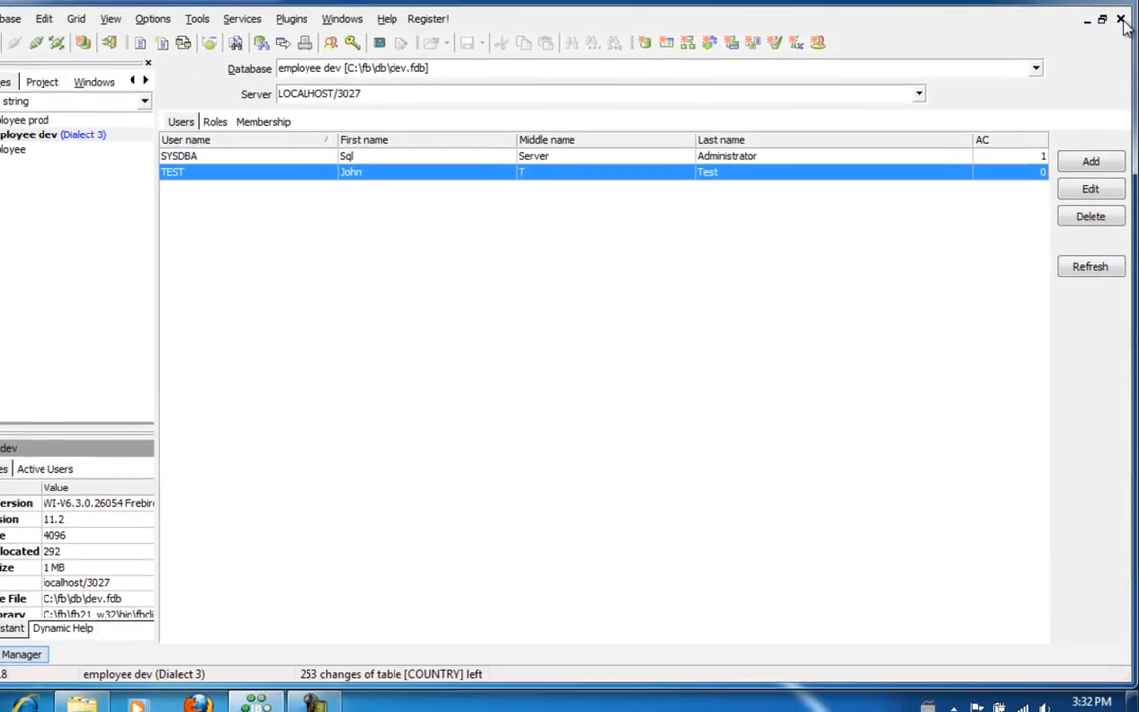
Close User Manager, reconnect to employee dev, and launch the Grant Manager from Tools
left_click(1121, 37)
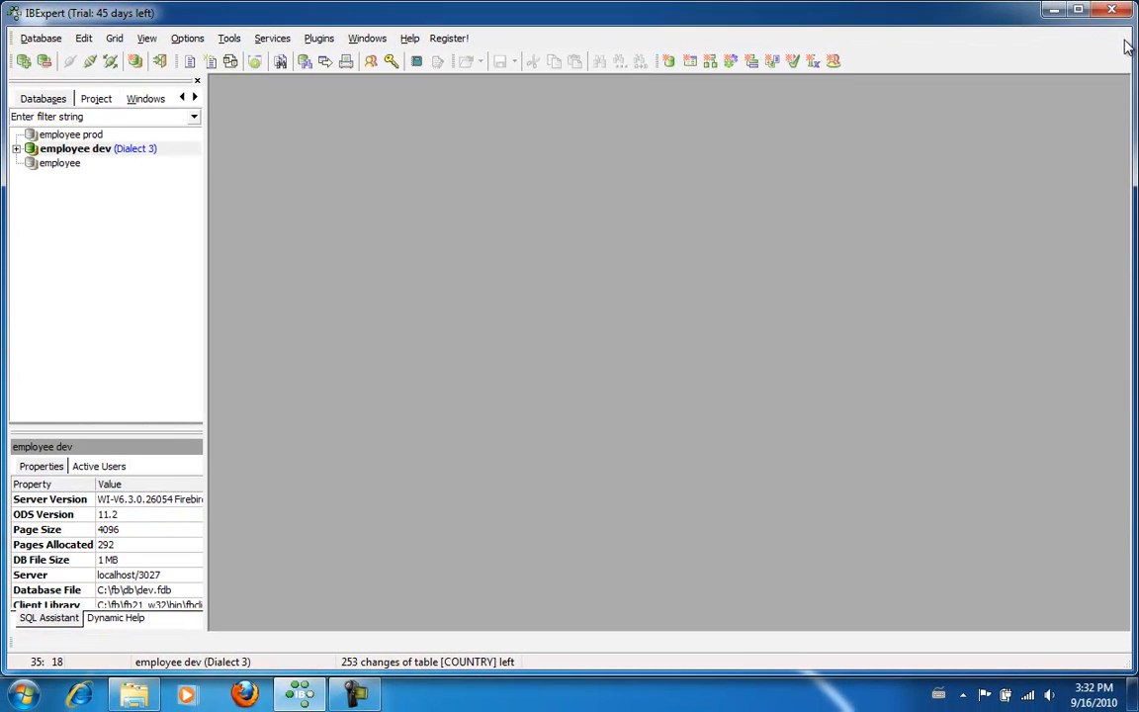
double_click(134, 149)
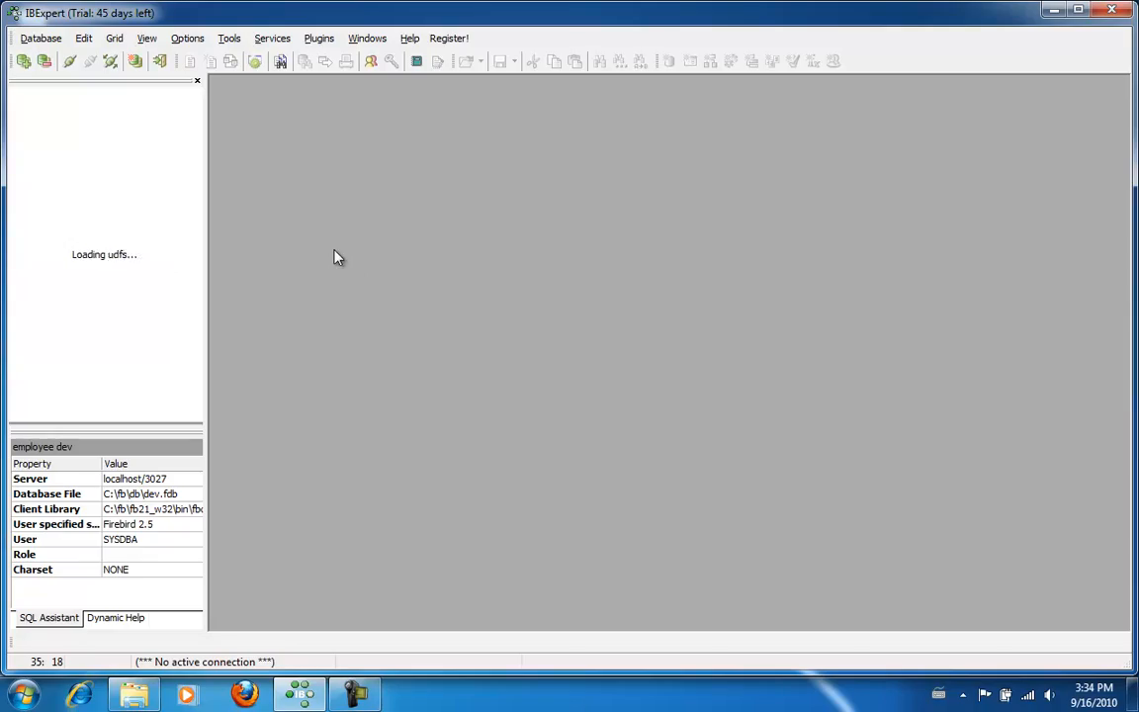
left_click(297, 52)
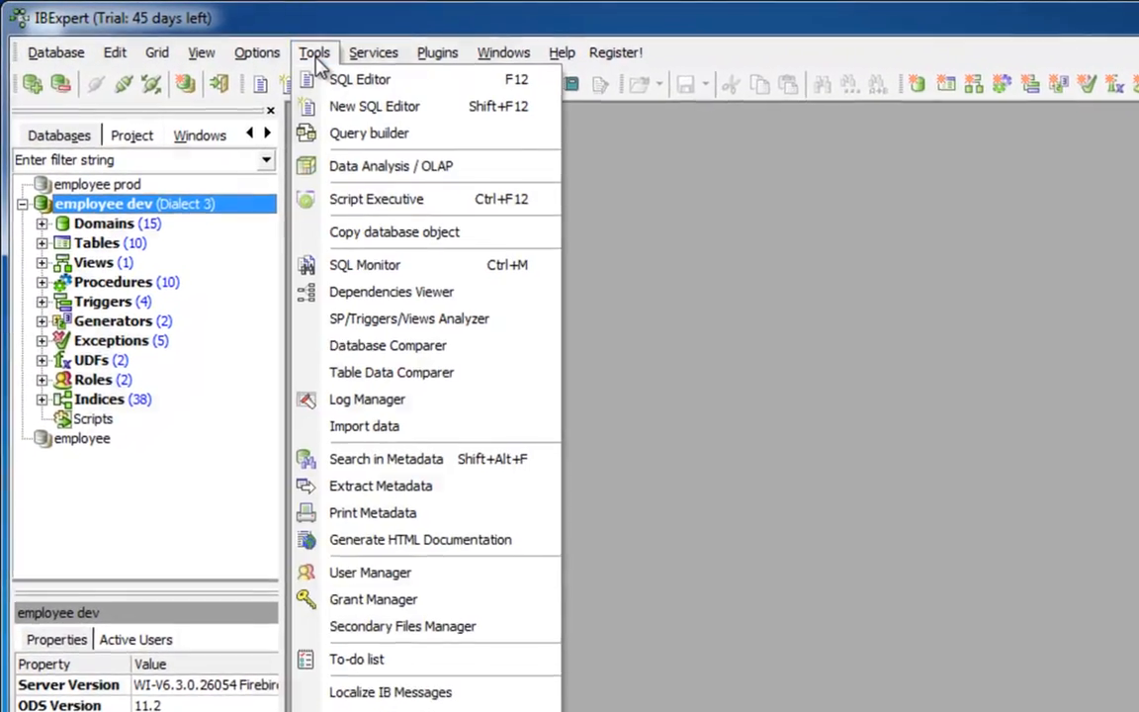
left_click(366, 609)
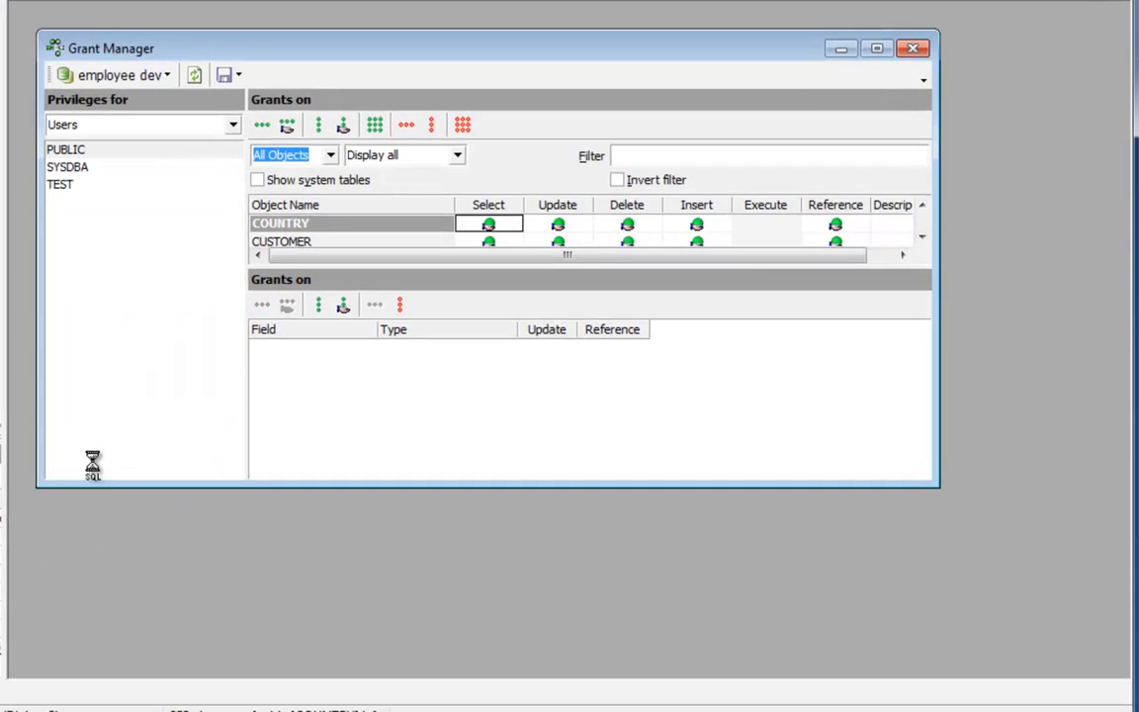
Maximize Grant Manager and compare PUBLIC's full table and procedure privileges with TEST's none
double_click(249, 46)
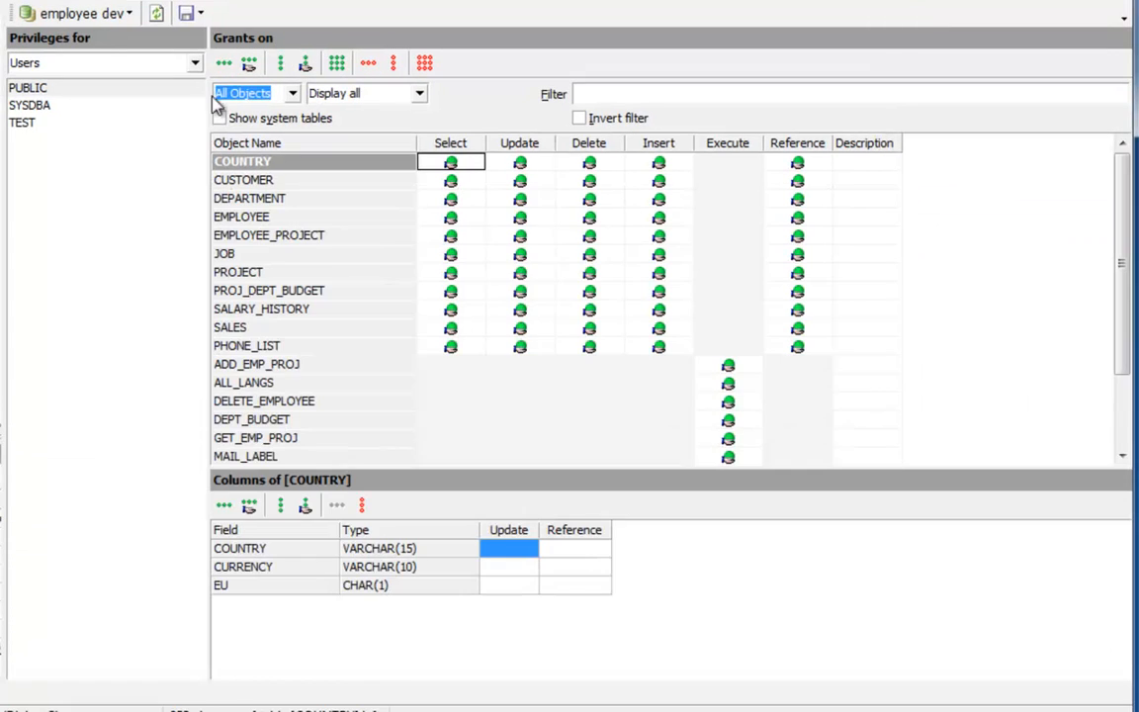
left_click(37, 89)
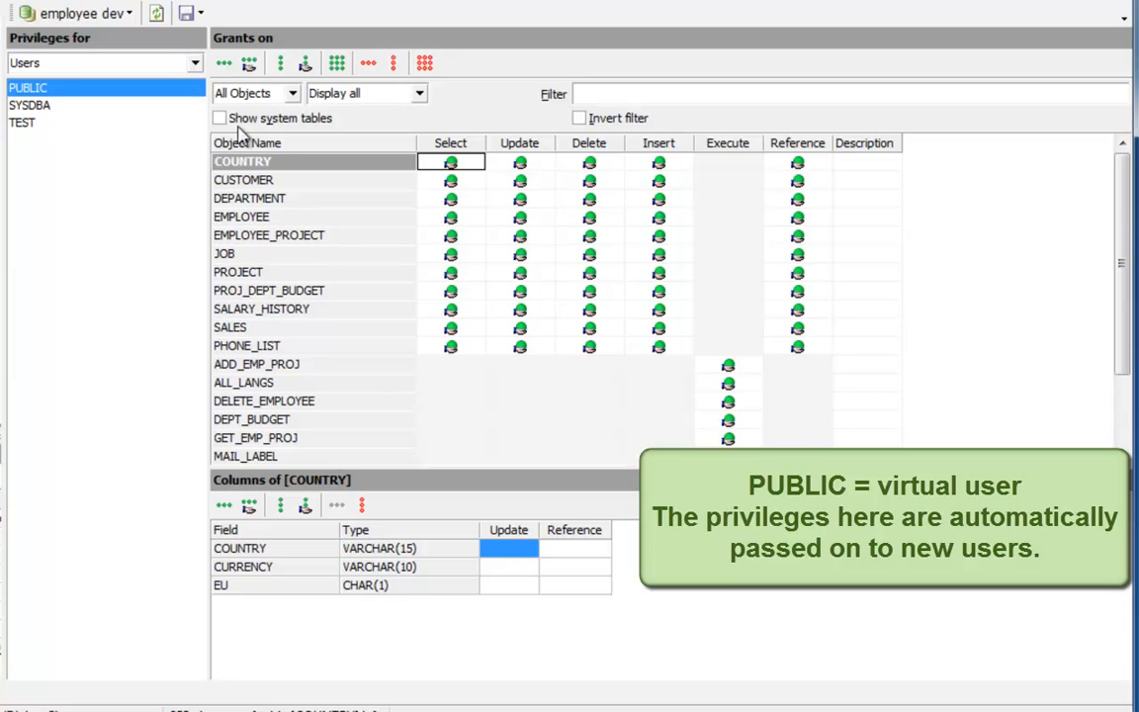
left_click(30, 123)
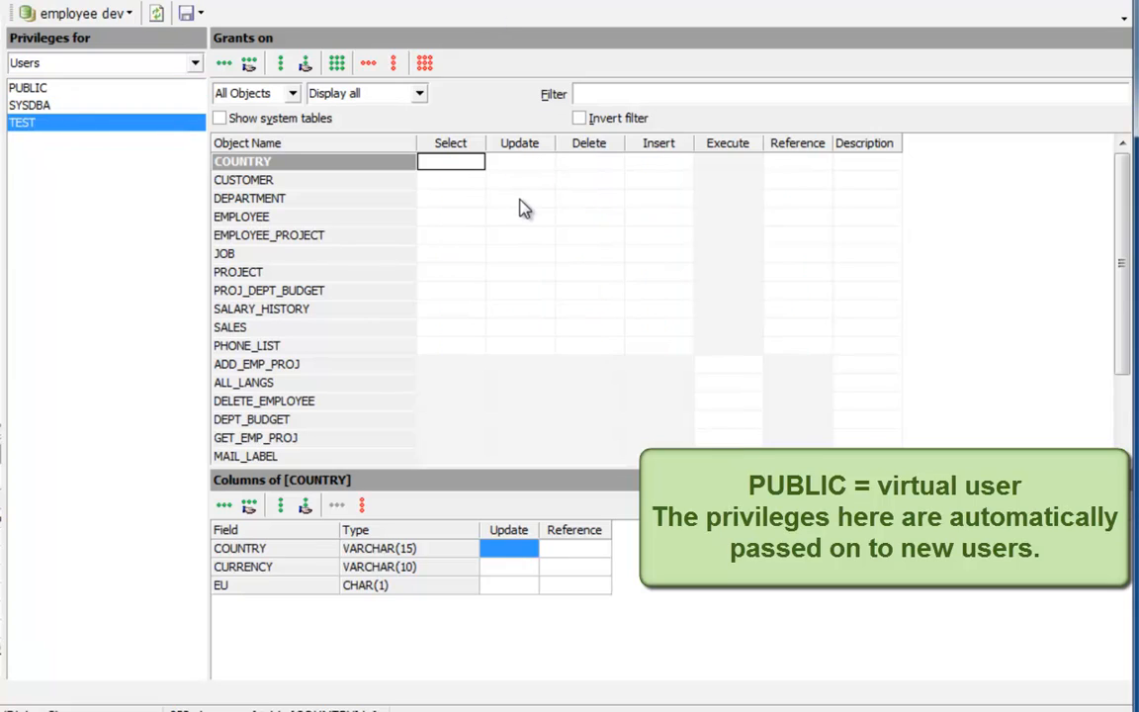
left_click(29, 89)
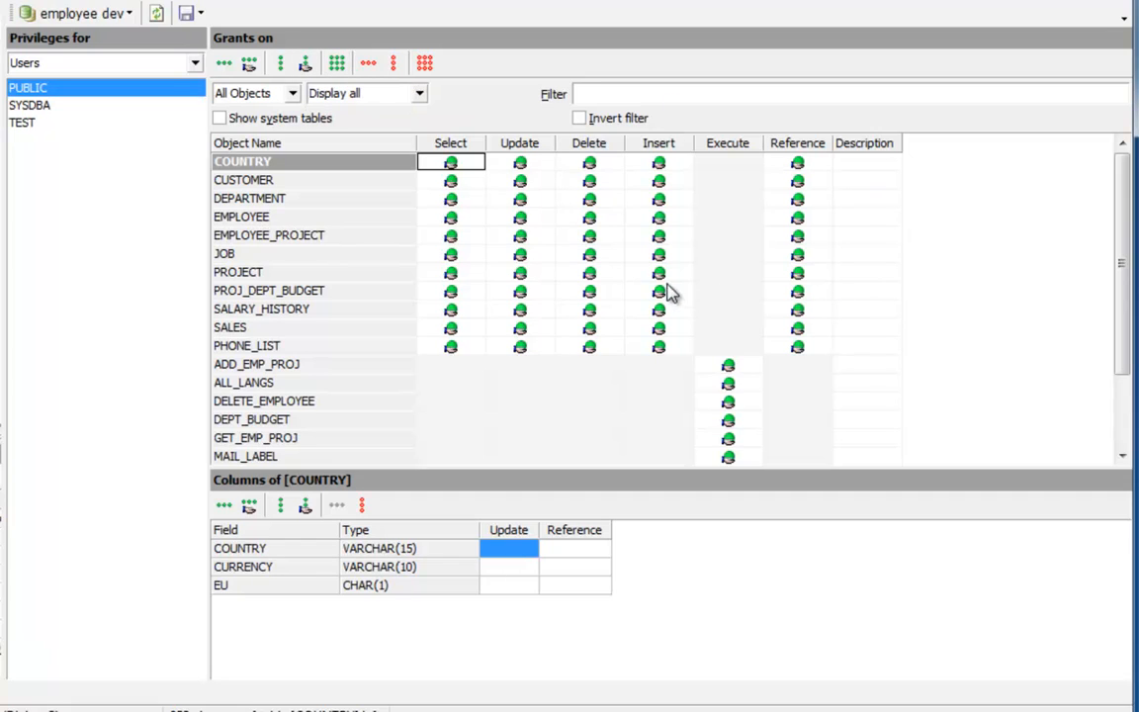
Revoke all privileges from PUBLIC, then display SYSDBA's privileges
left_click(424, 64)
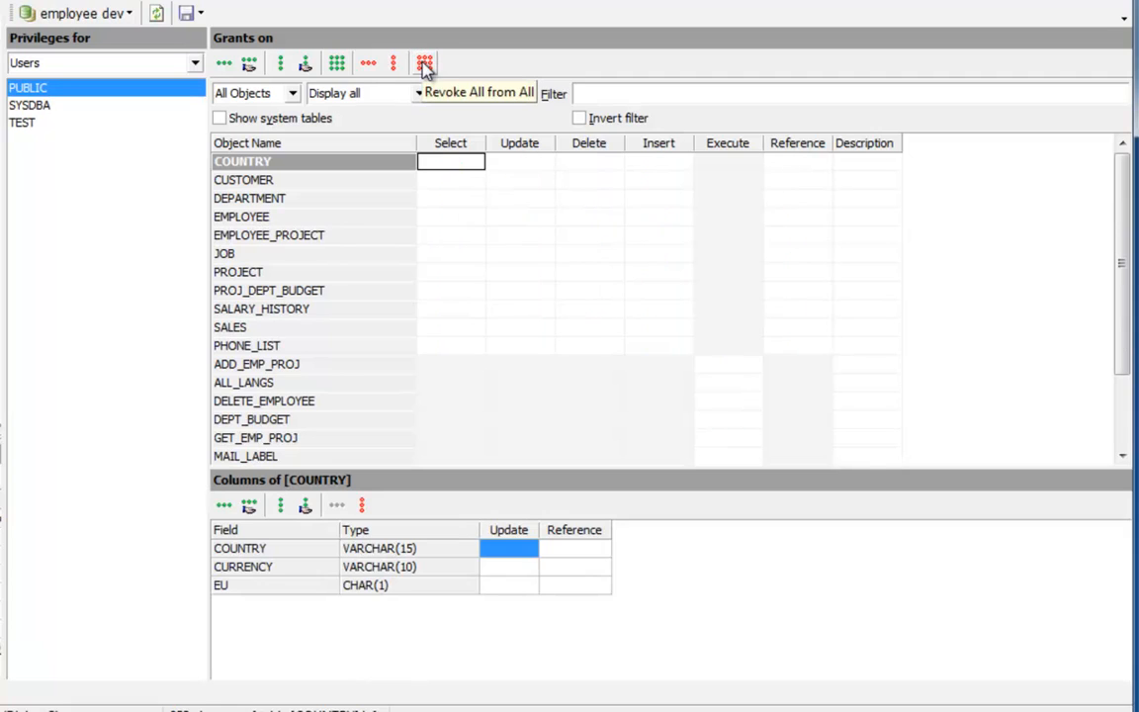
left_click(29, 104)
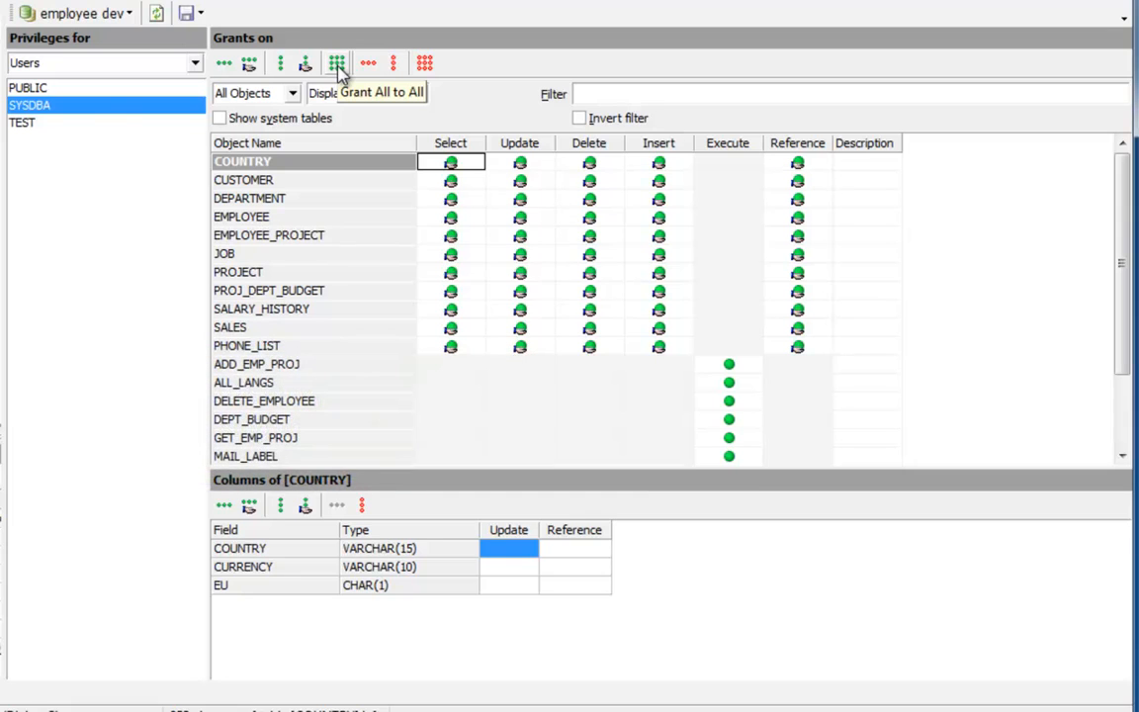
Grant user TEST the Select privilege on the COUNTRY table
left_click(45, 125)
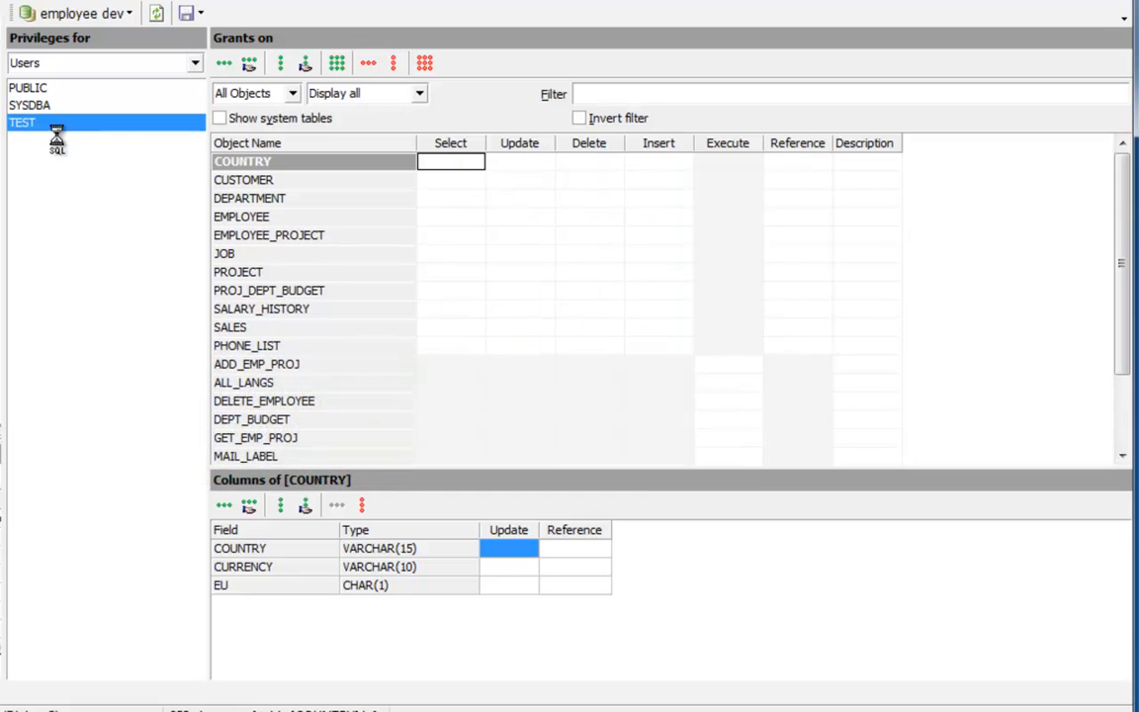
left_click(442, 166)
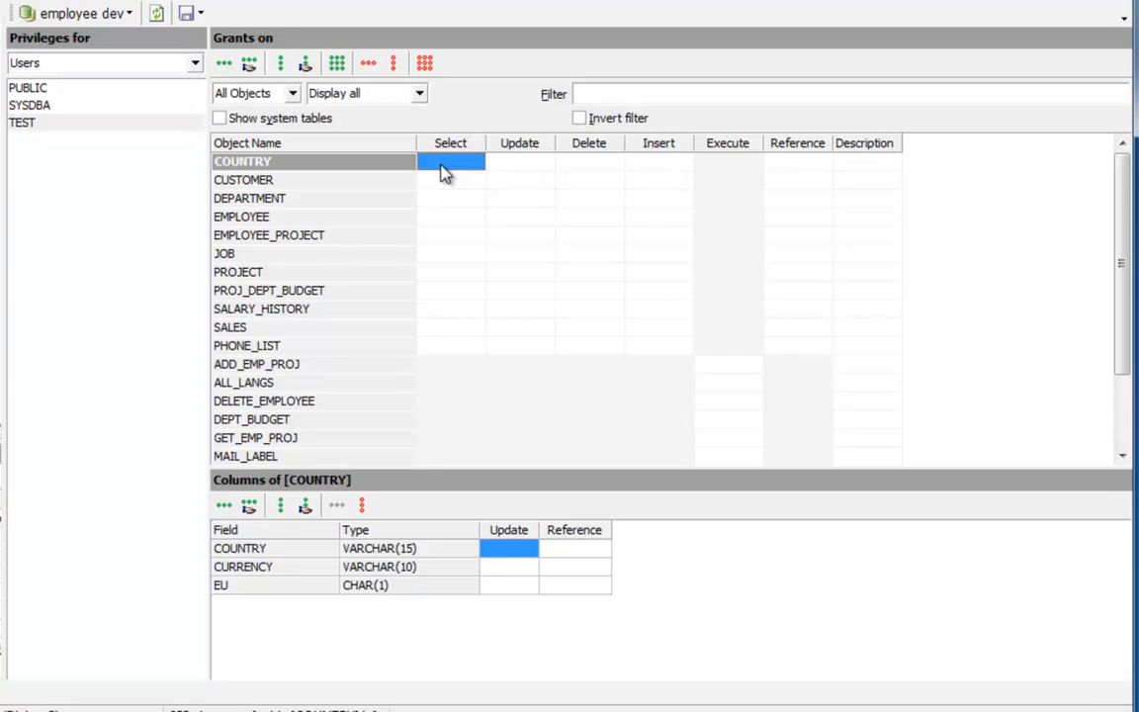
left_click(442, 173)
Switch the grantee list to roles and grant SALES Select on the SALES table
left_click(195, 64)
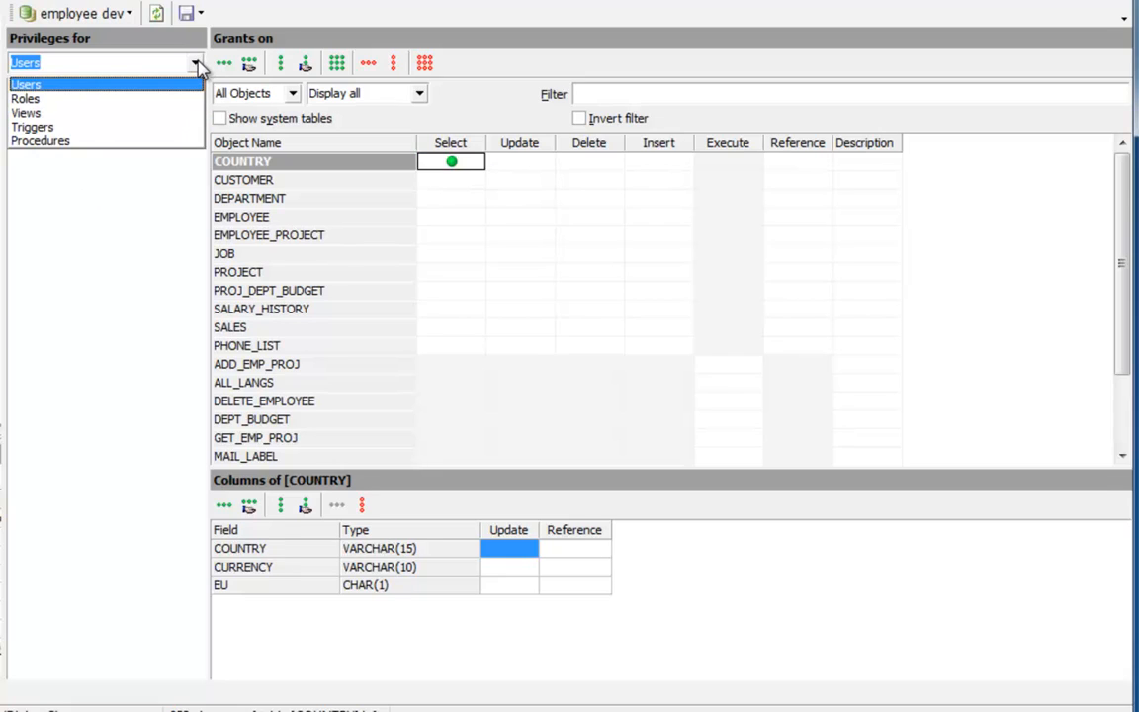
left_click(28, 99)
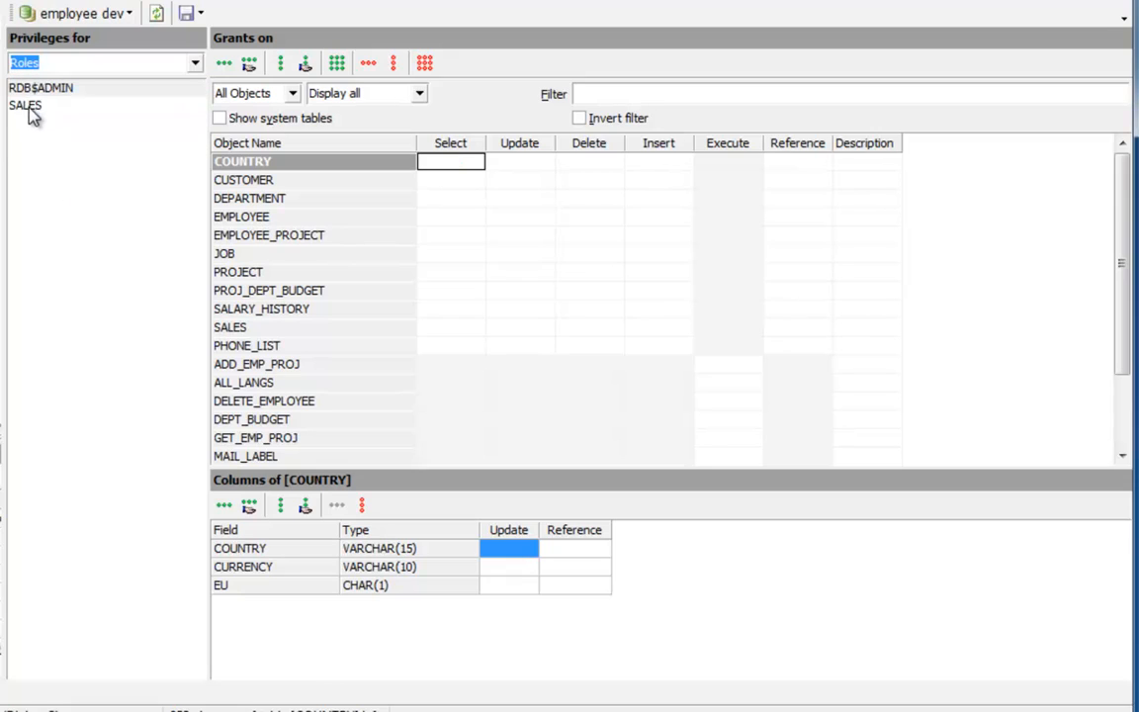
left_click(29, 109)
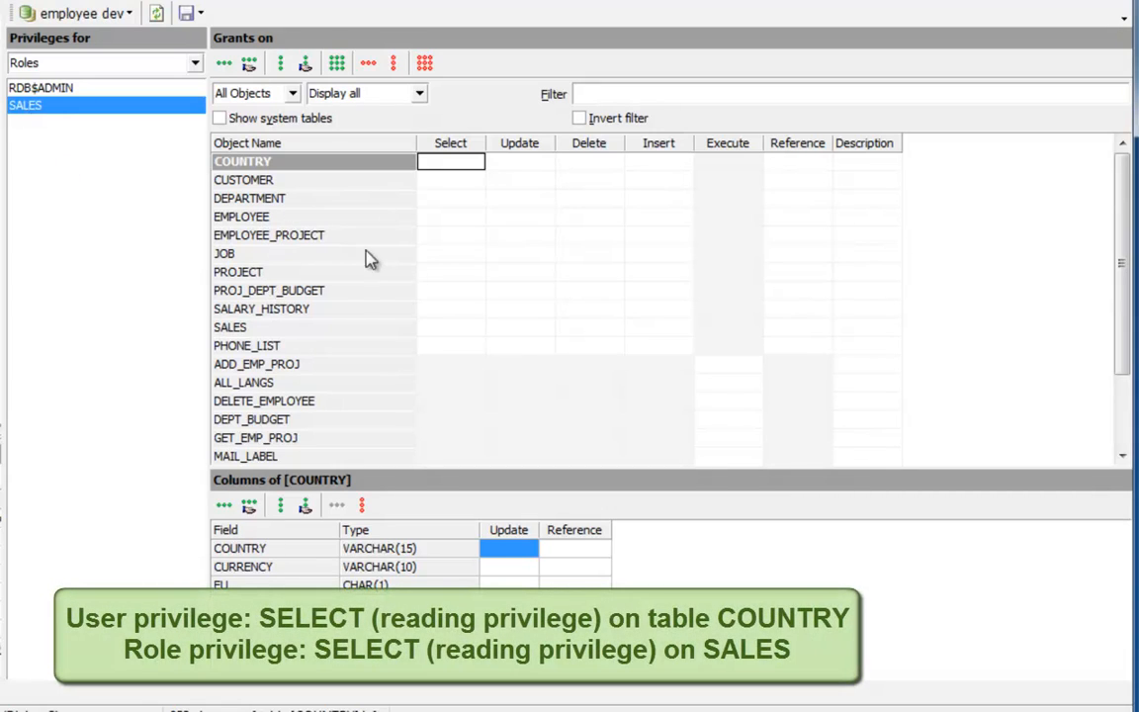
left_click(432, 329)
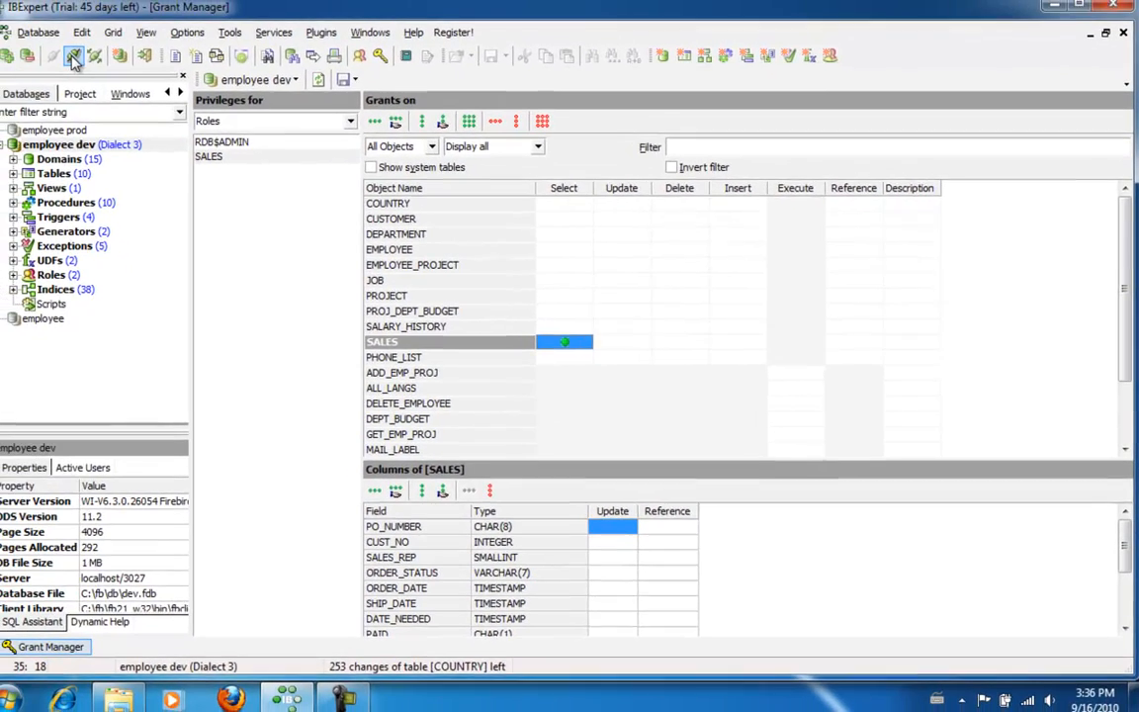
Close Grant Manager and clone the employee dev database registration
left_click(74, 59)
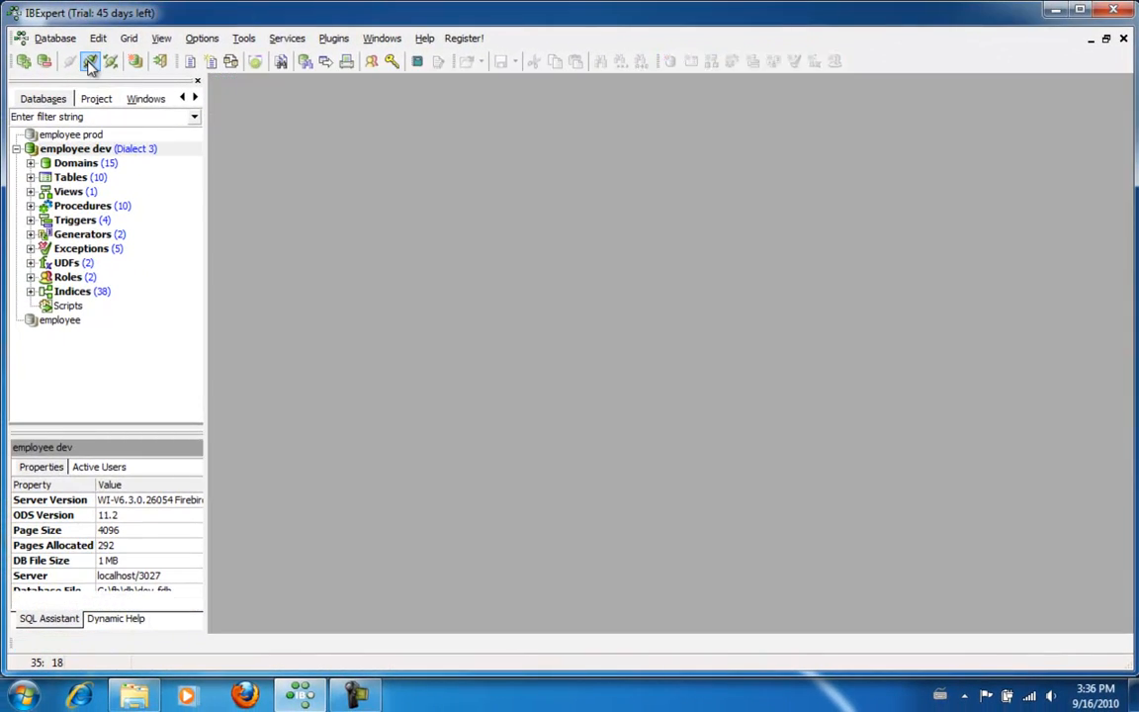
left_click(93, 150)
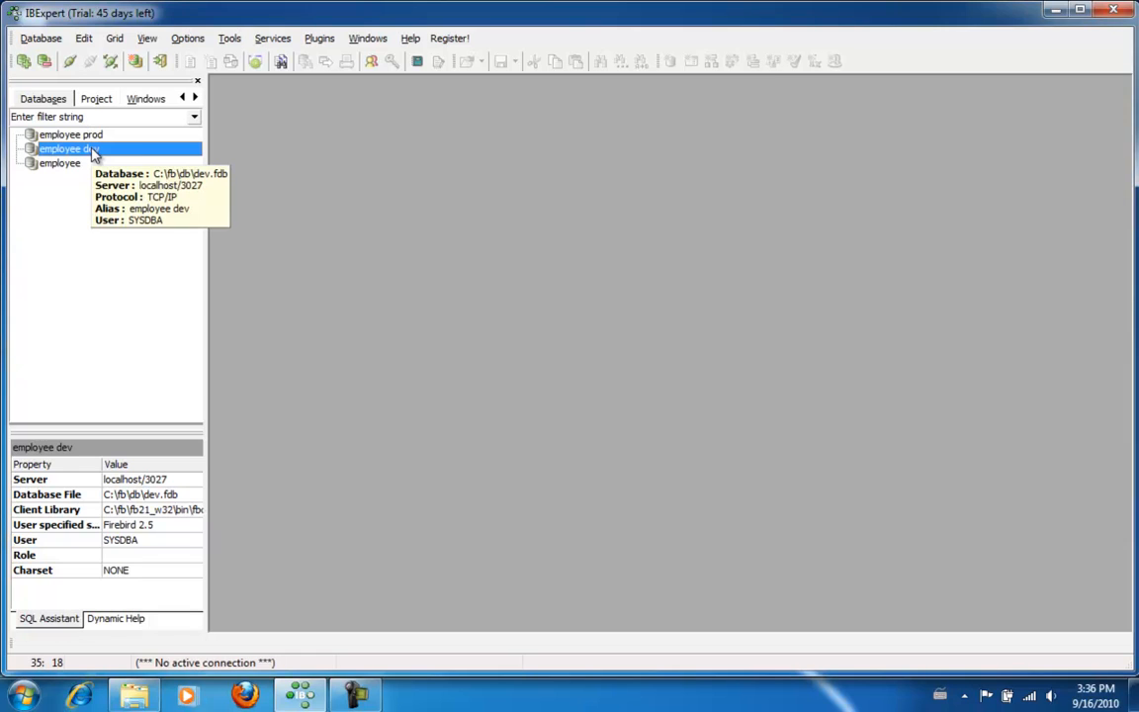
right_click(93, 152)
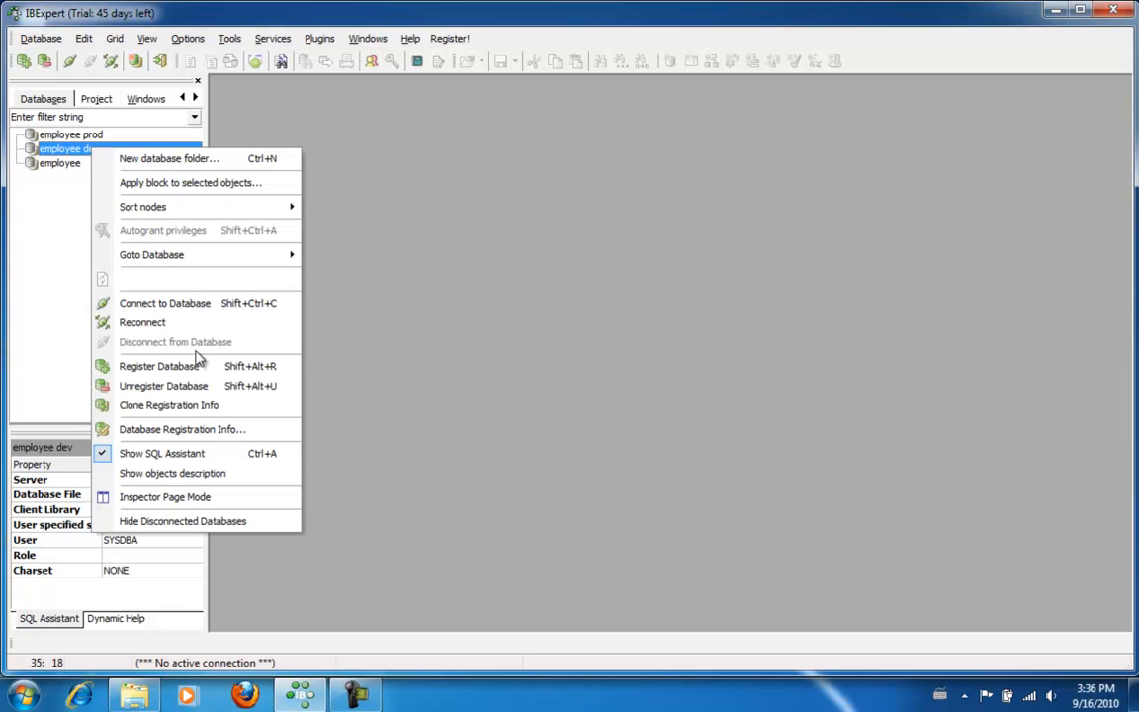
left_click(184, 406)
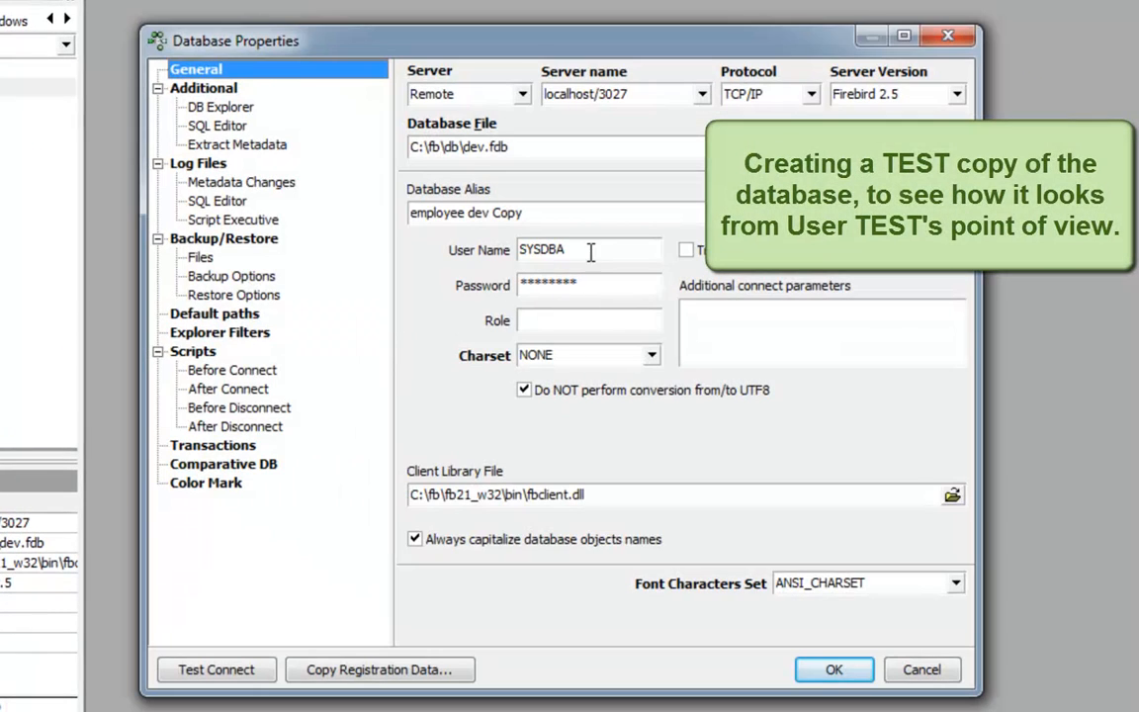
Set the copy's user to TEST with password, role SALES, alias 'employee dev test', and save
double_click(589, 251)
type("TEST")
key("Tab")
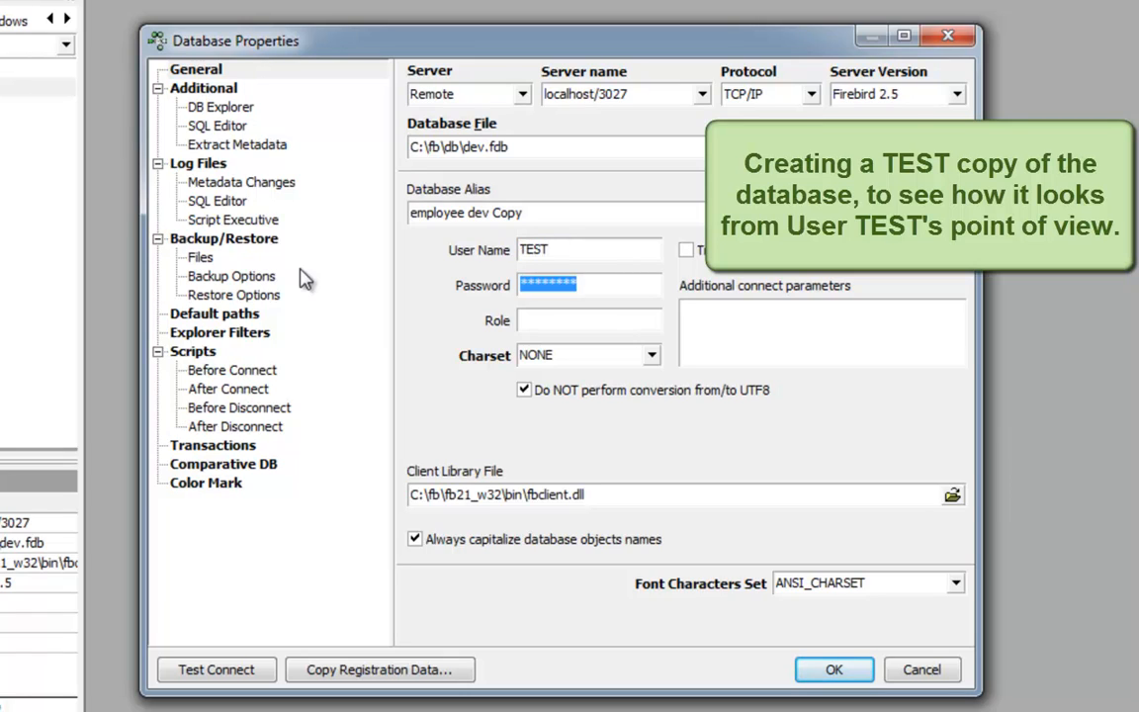
type("te")
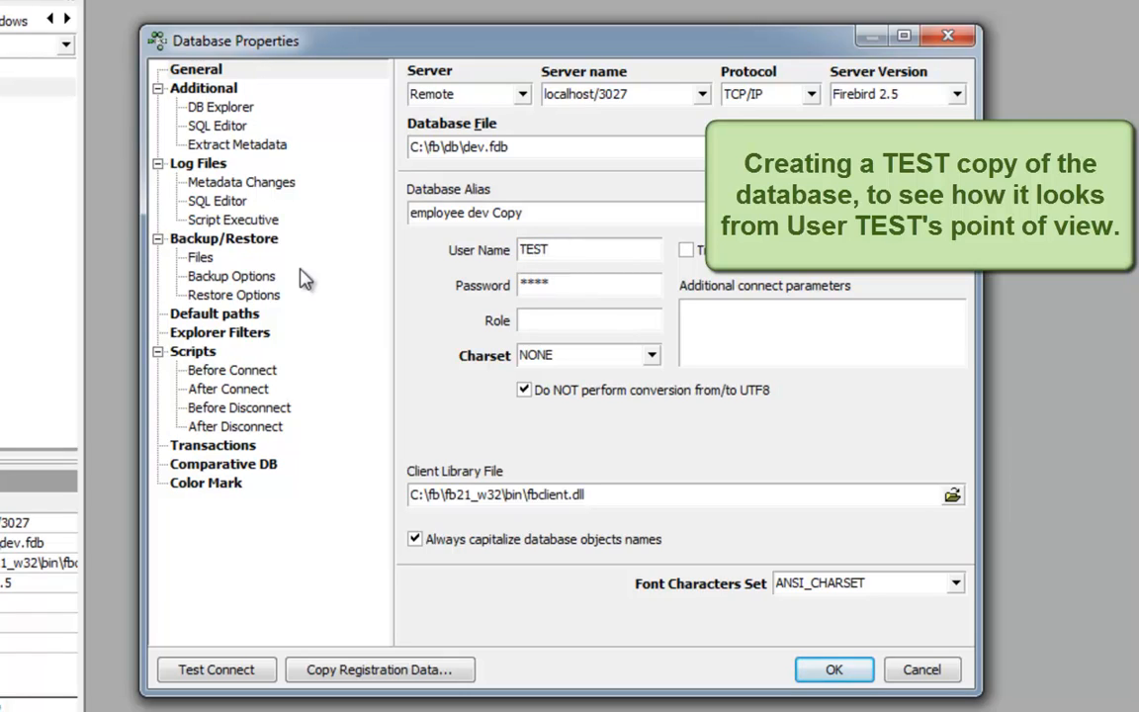
key("Tab")
type("S")
double_click(508, 212)
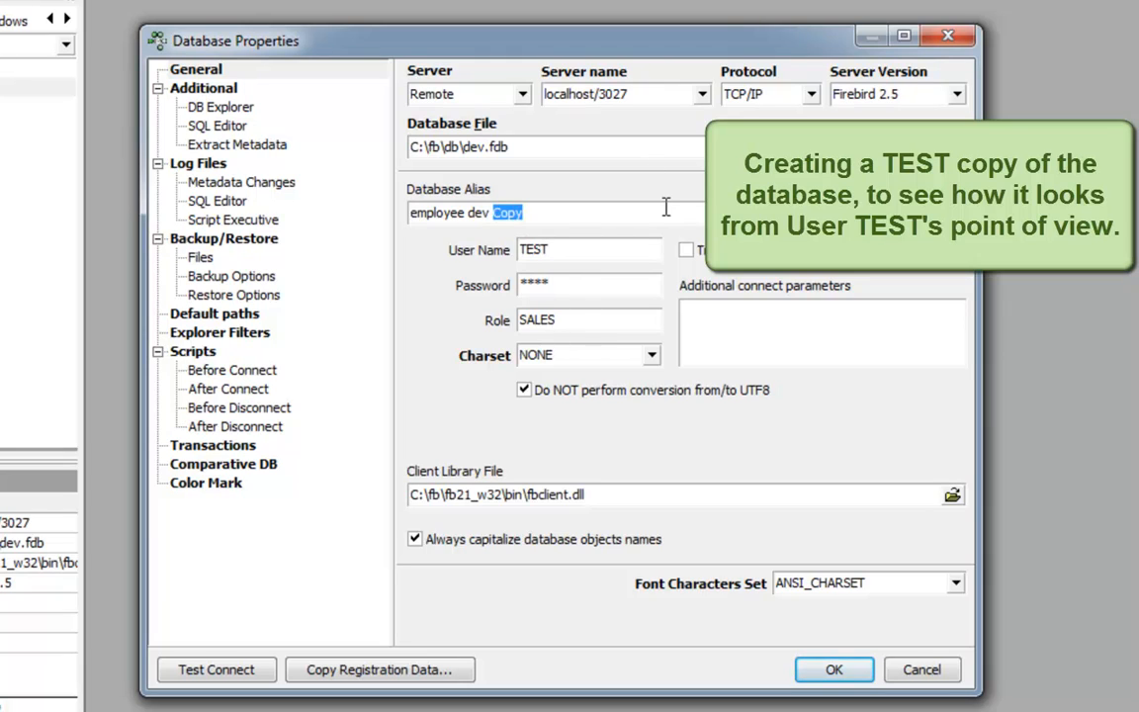
type("test")
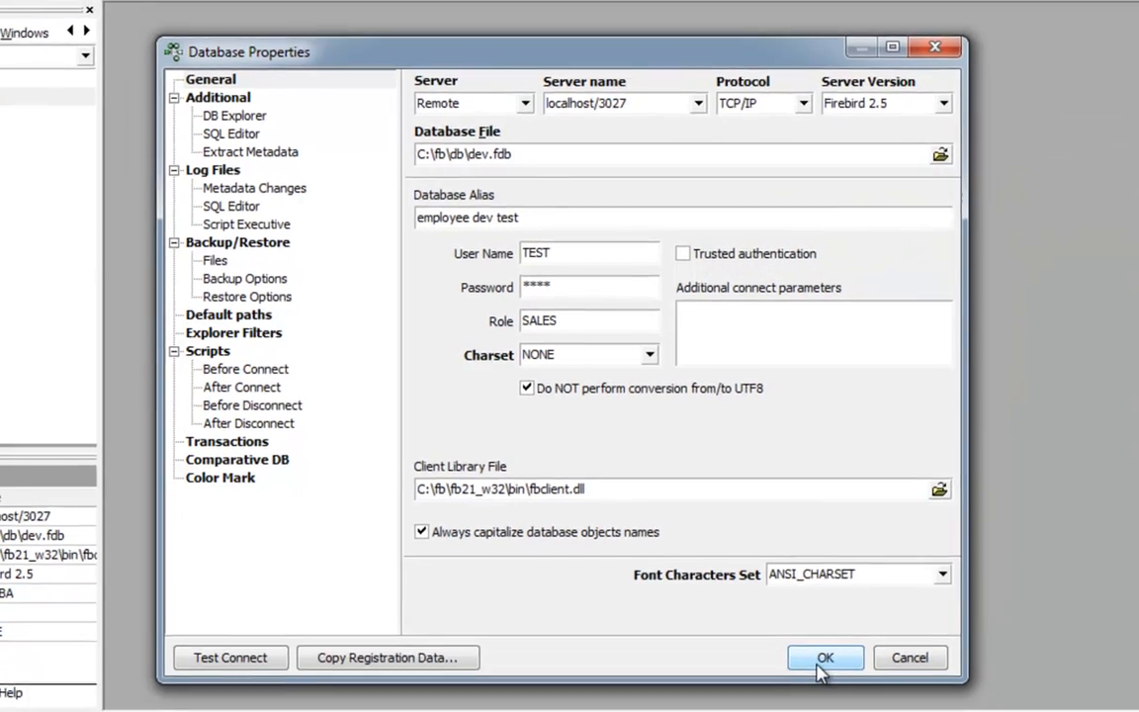
left_click(833, 670)
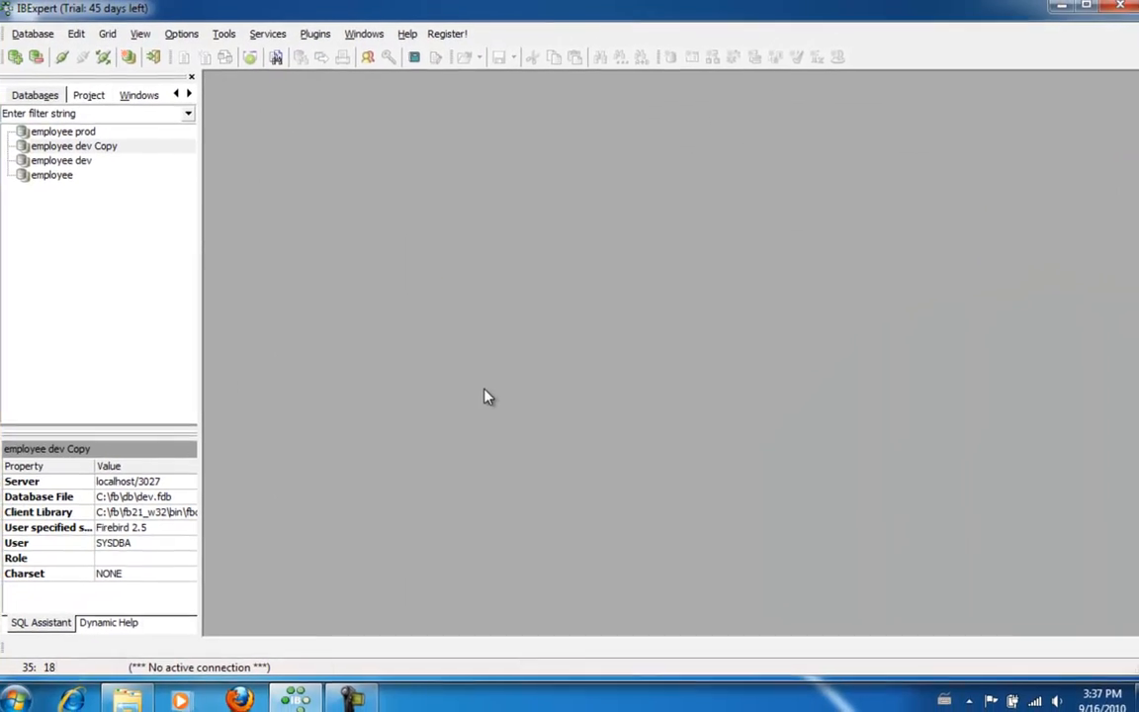
Connect to employee dev test as TEST and open the CUSTOMER table
left_click(103, 148)
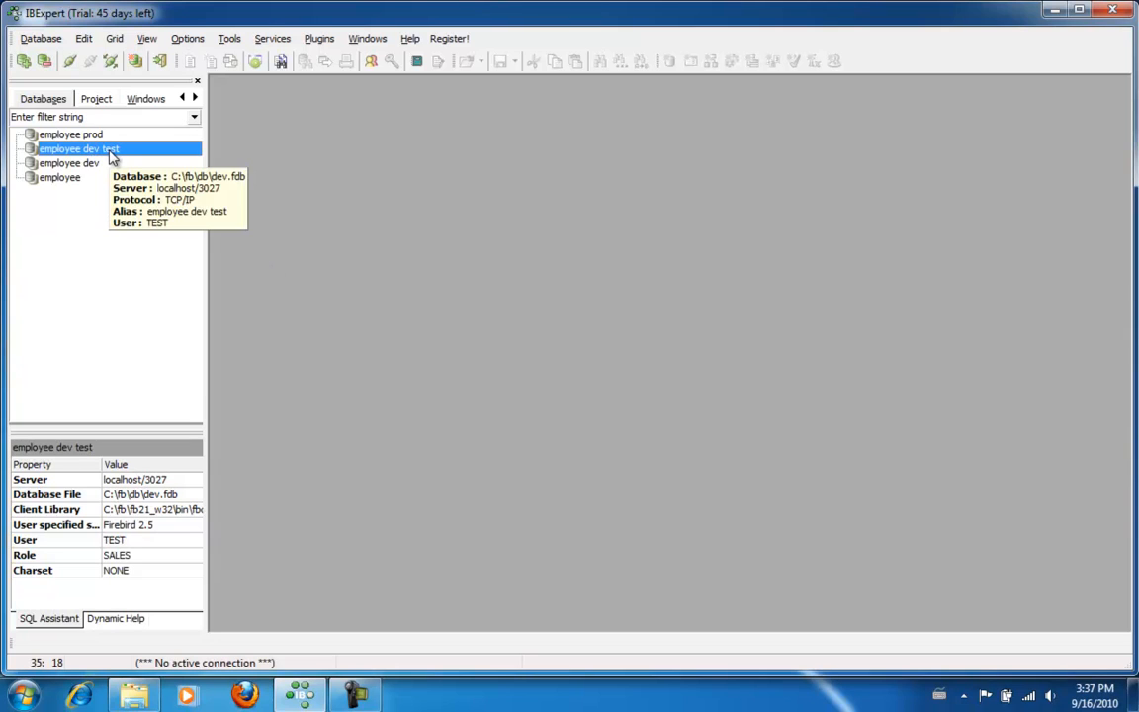
double_click(109, 150)
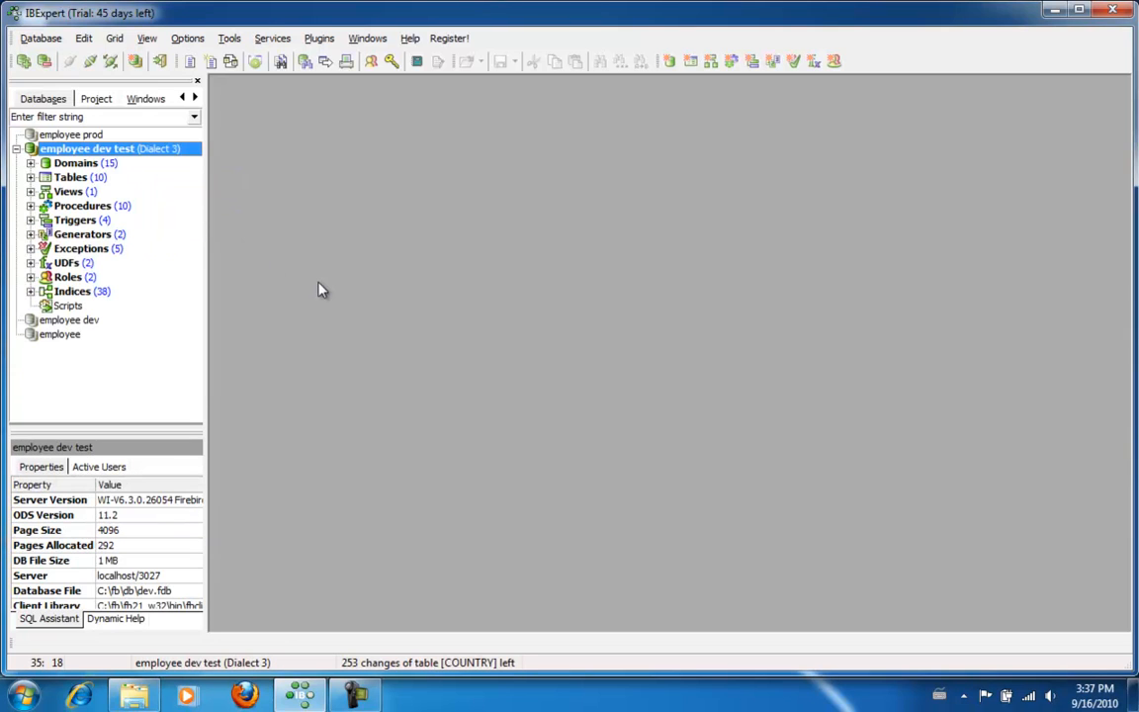
double_click(102, 179)
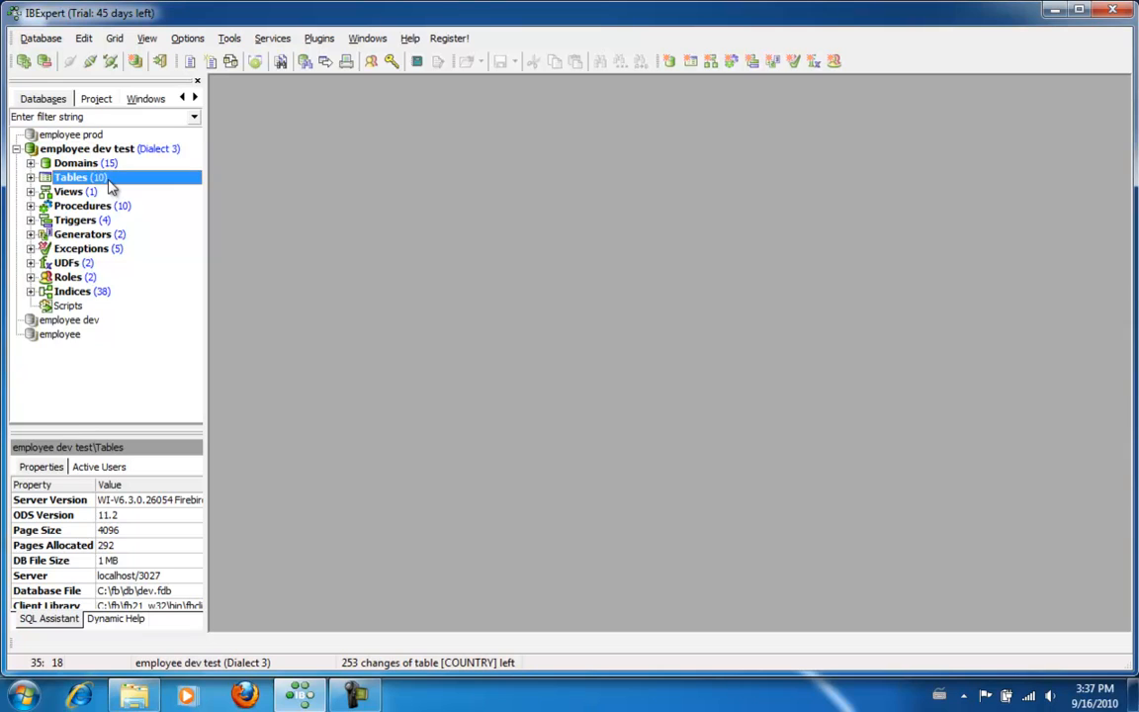
left_click_drag(107, 206, 219, 202)
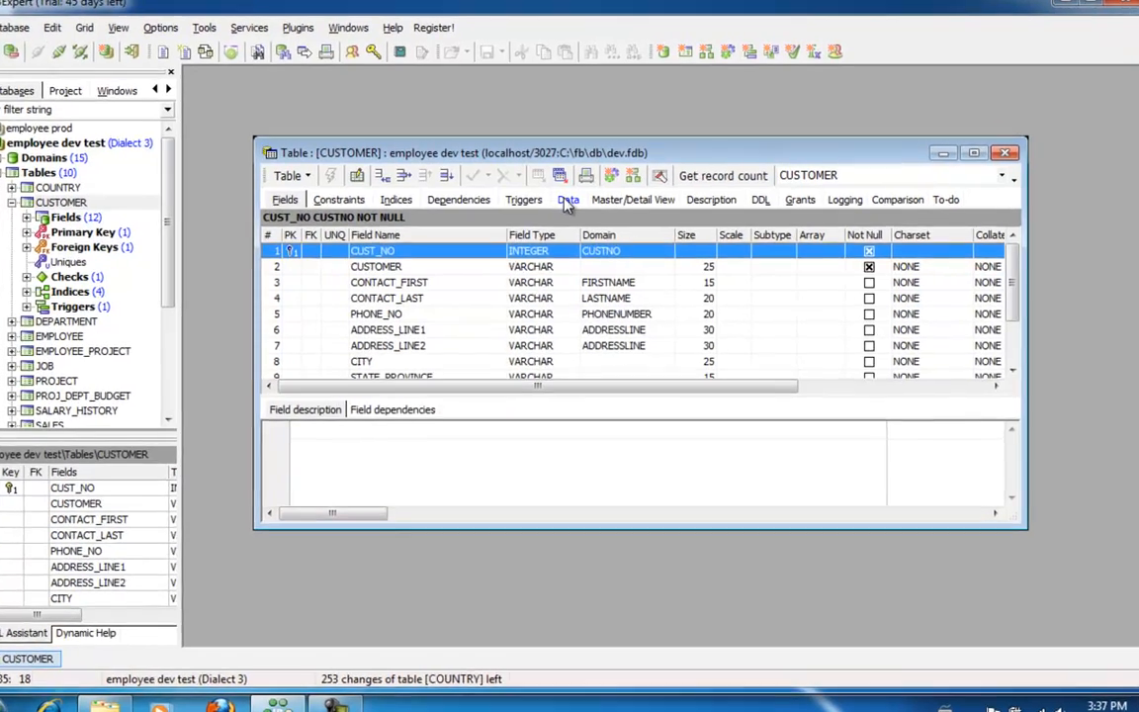
Try to view CUSTOMER's data, dismiss the permission errors, and close the table
left_click(577, 202)
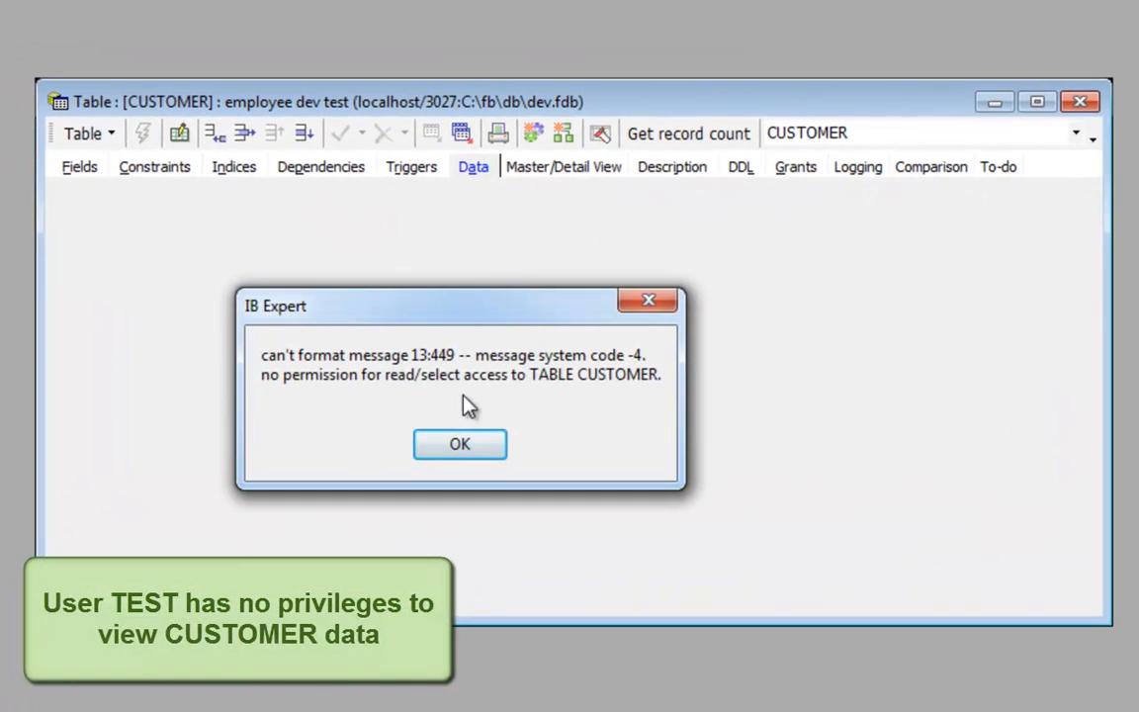
left_click(459, 446)
left_click(473, 450)
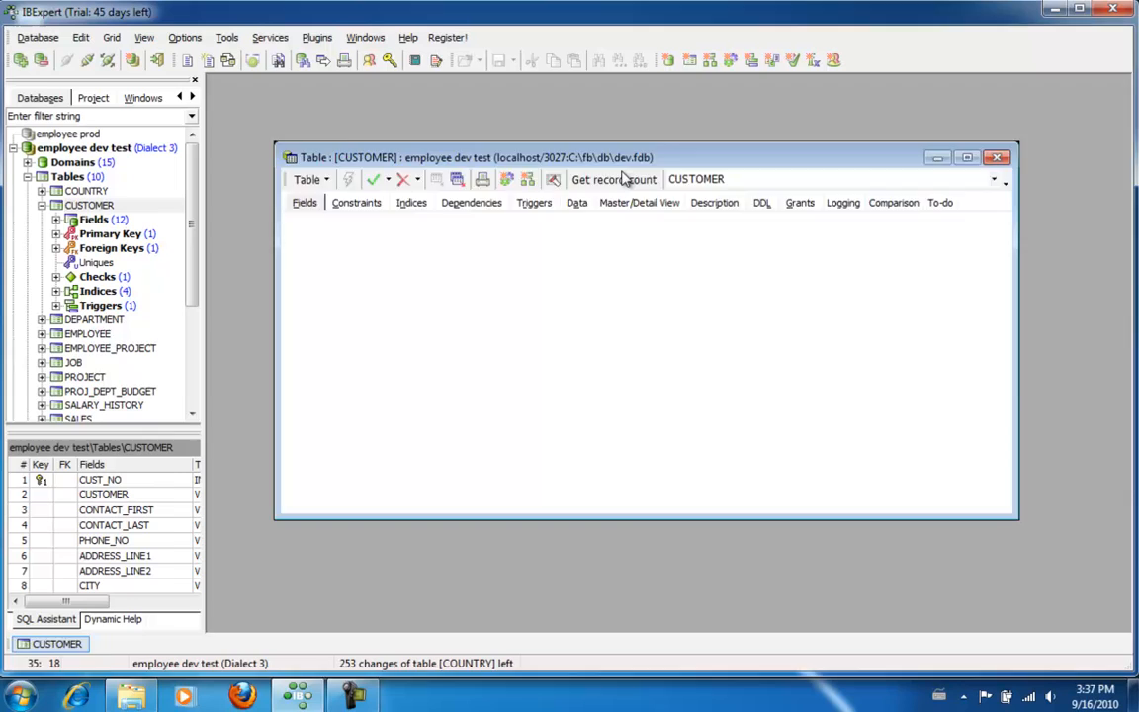
left_click(1048, 123)
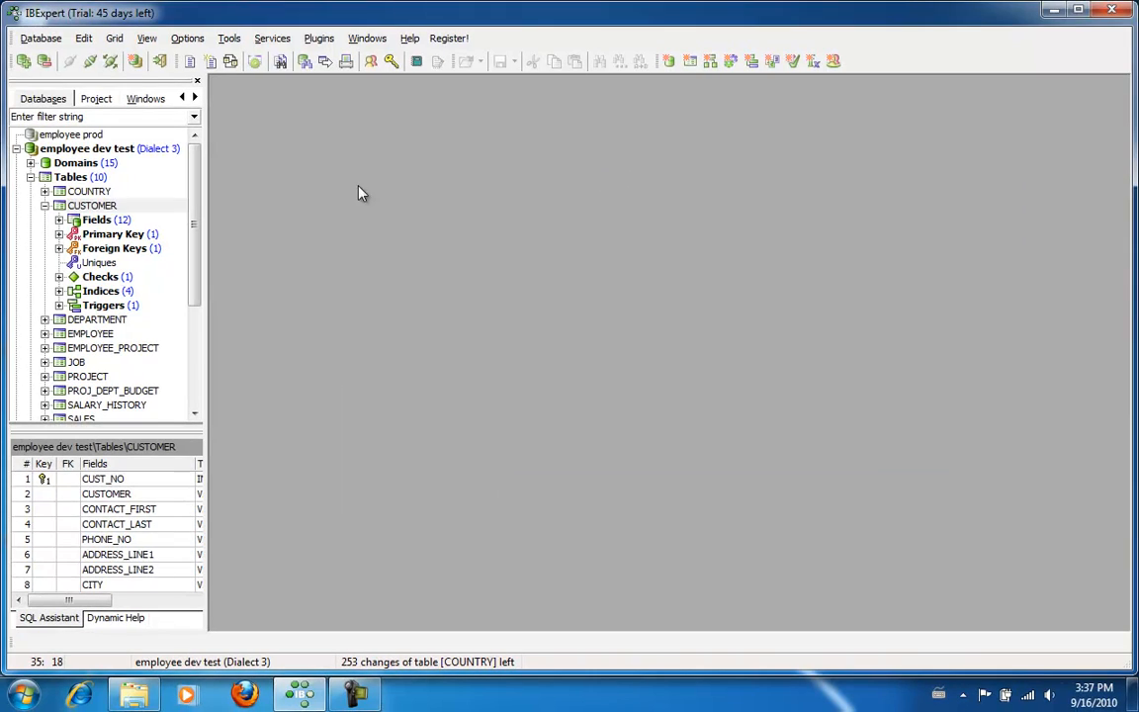
left_click(45, 205)
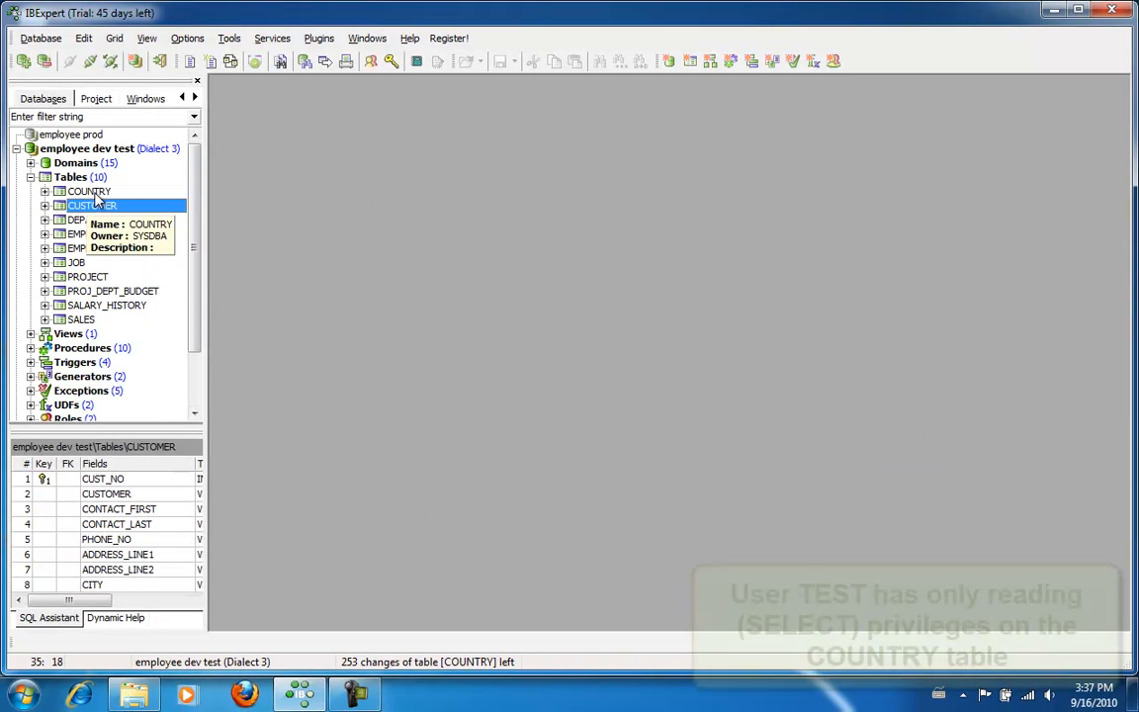
View COUNTRY's 14 records, try changing Japan's currency to Eur, and cancel the refused edit
double_click(89, 191)
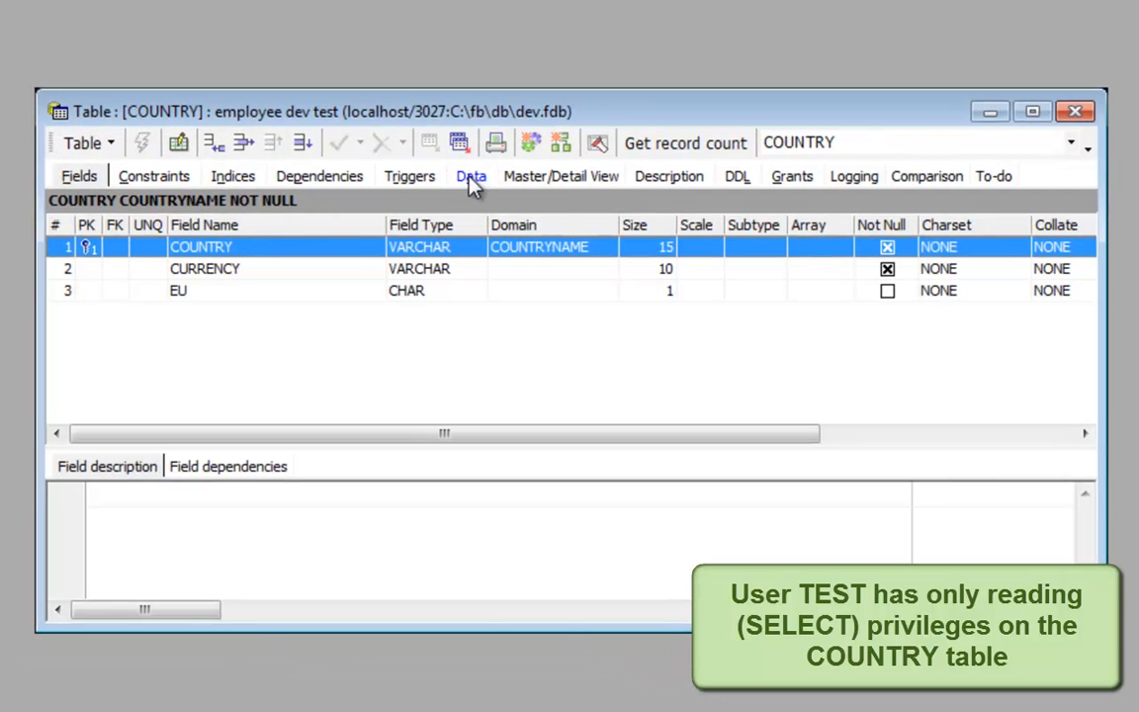
left_click(472, 184)
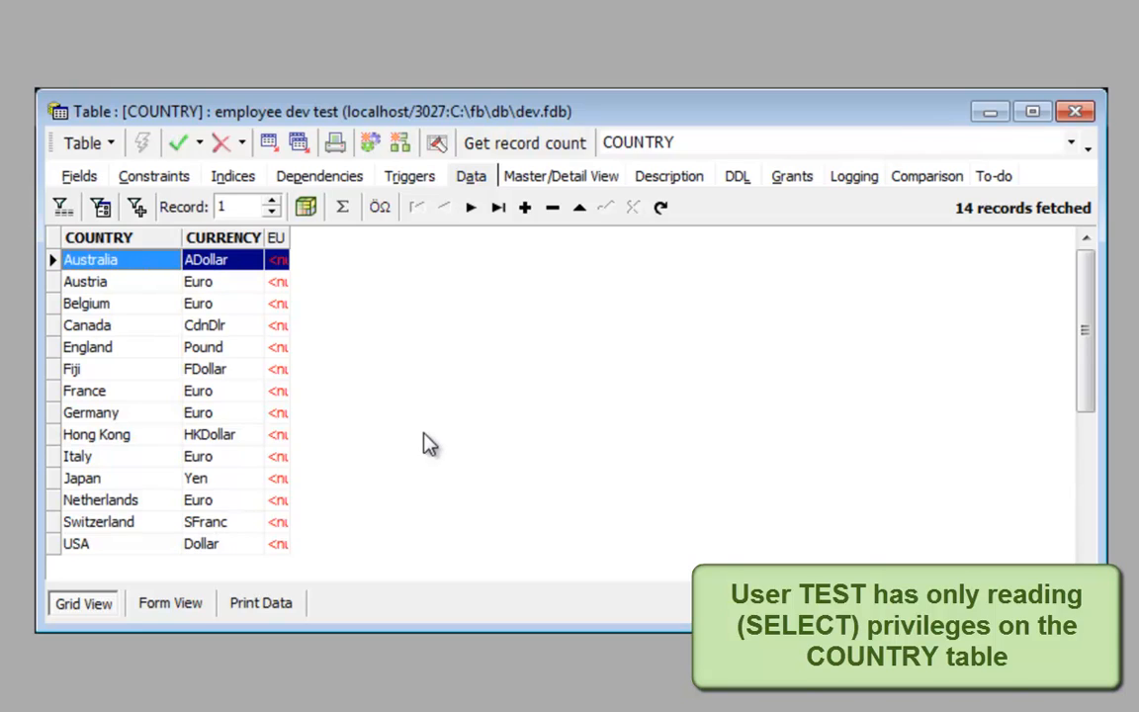
left_click(208, 484)
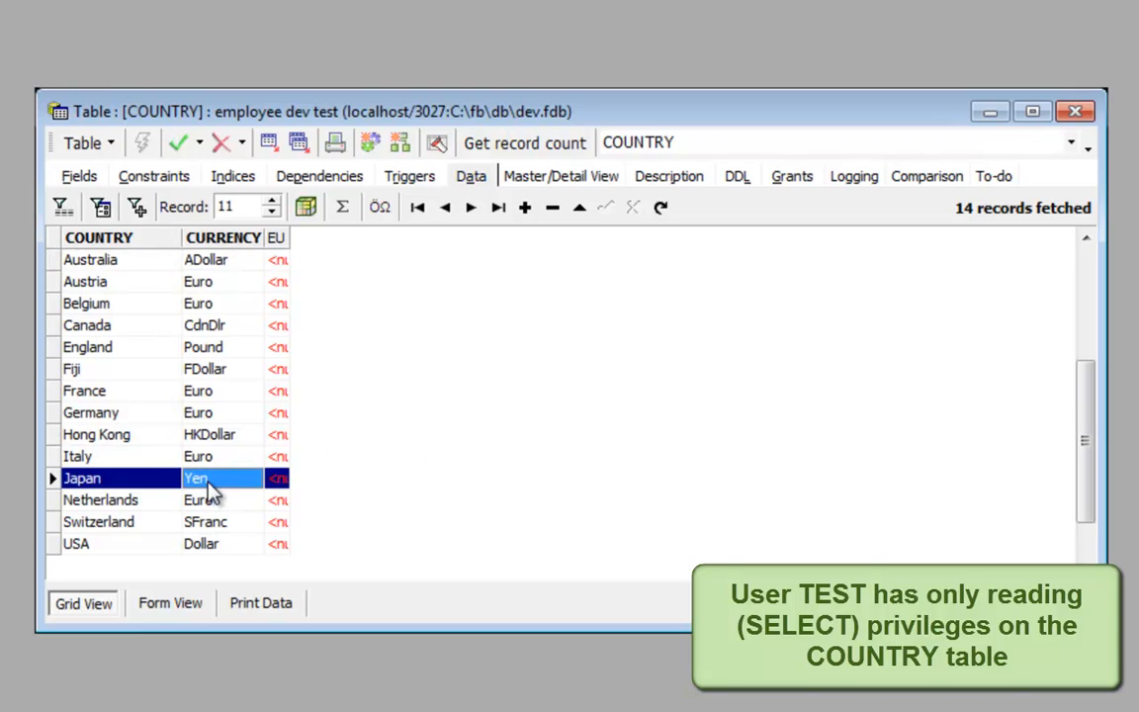
type("Eur")
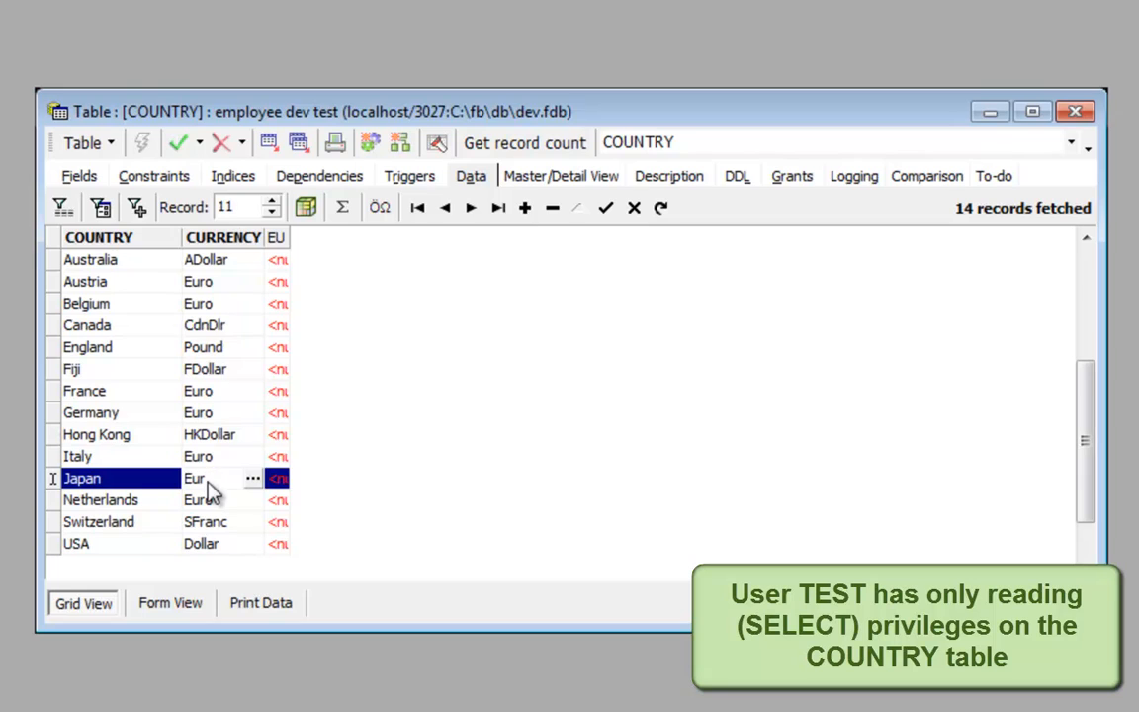
key("Return")
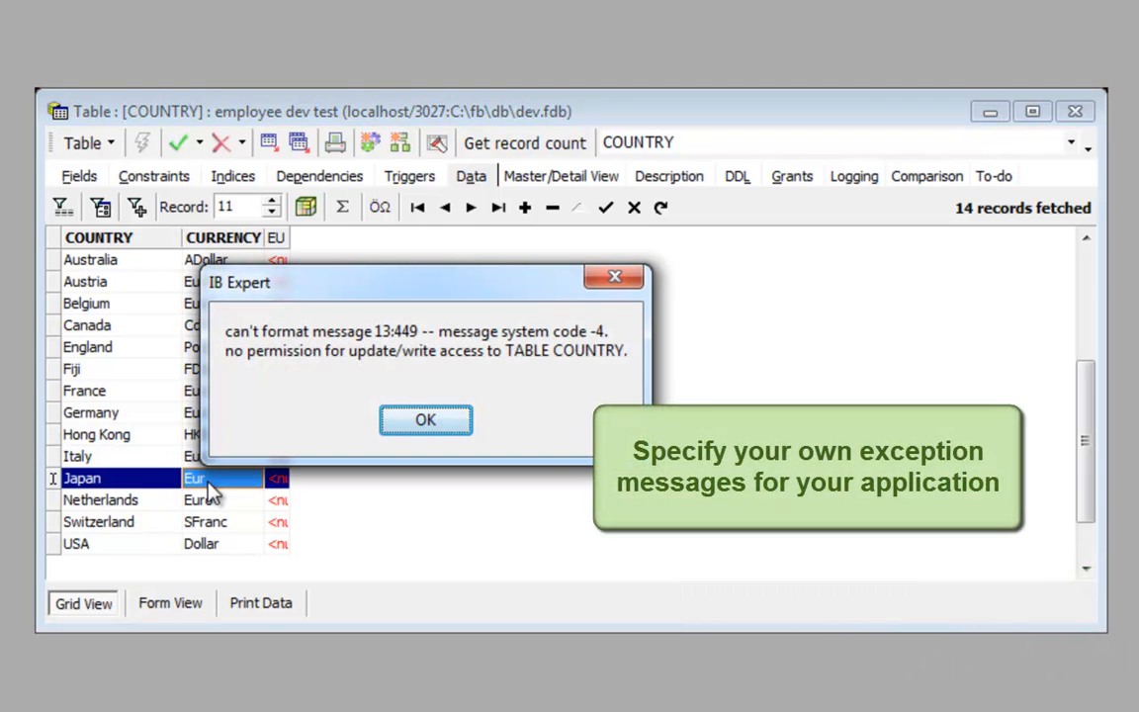
left_click(425, 422)
key("Escape")
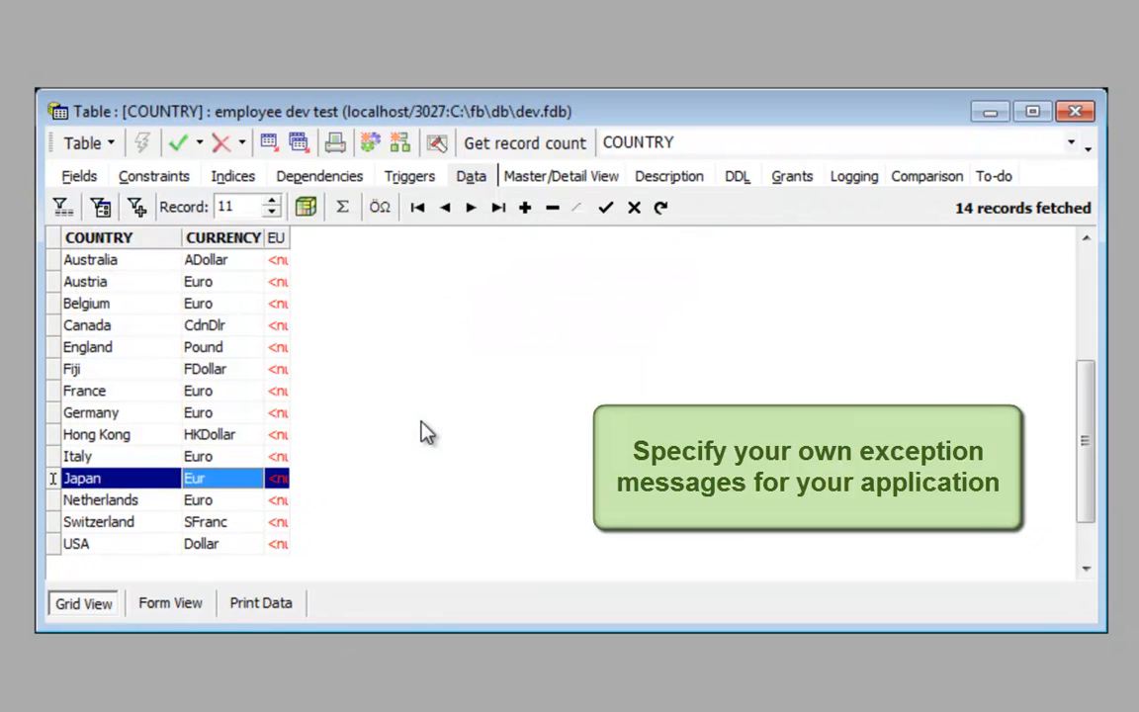
key("Escape")
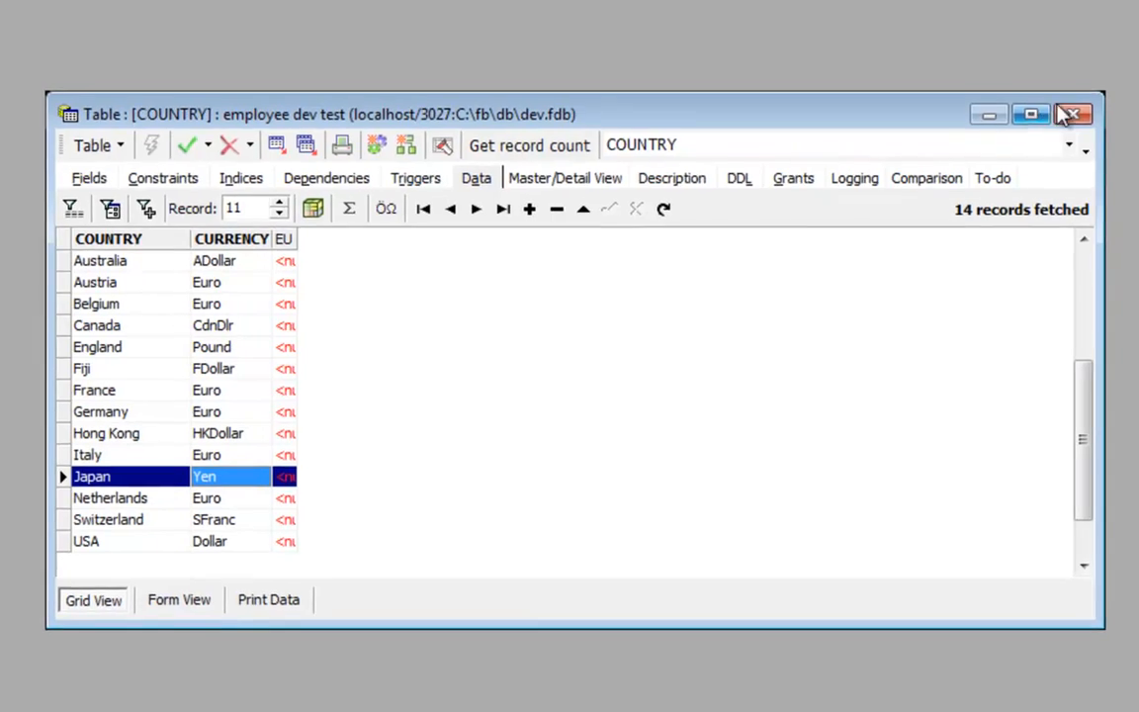
Close COUNTRY and show the SALES table's 28 records in a maximized window
left_click(1074, 111)
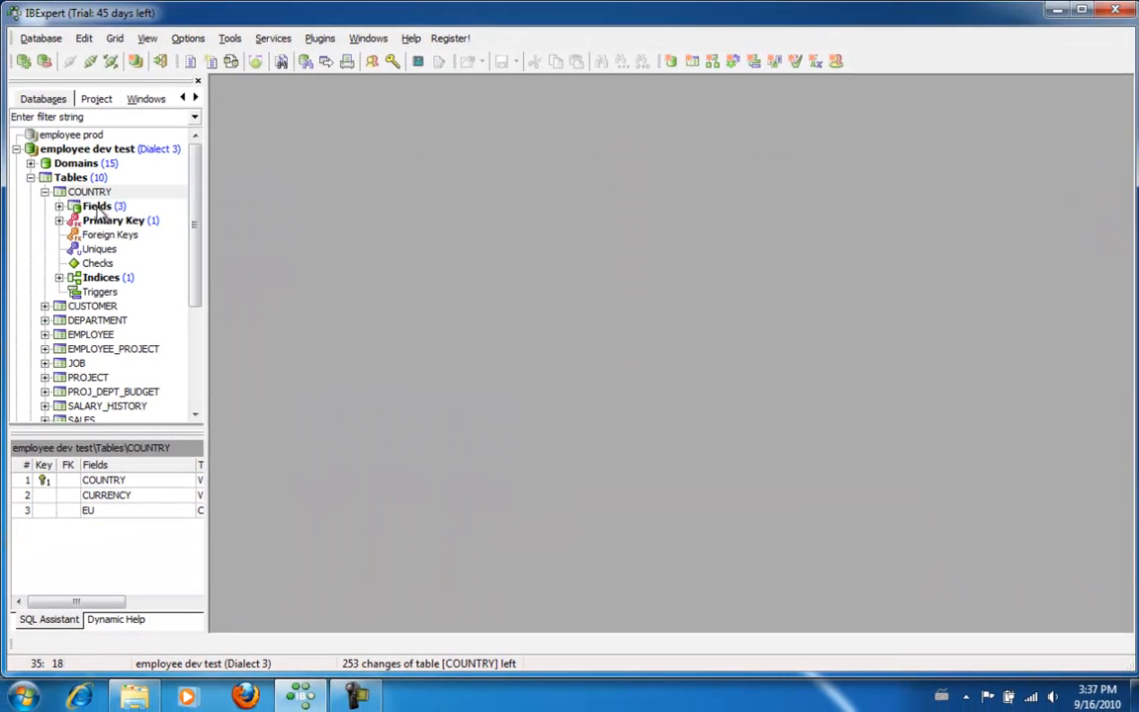
left_click(17, 187)
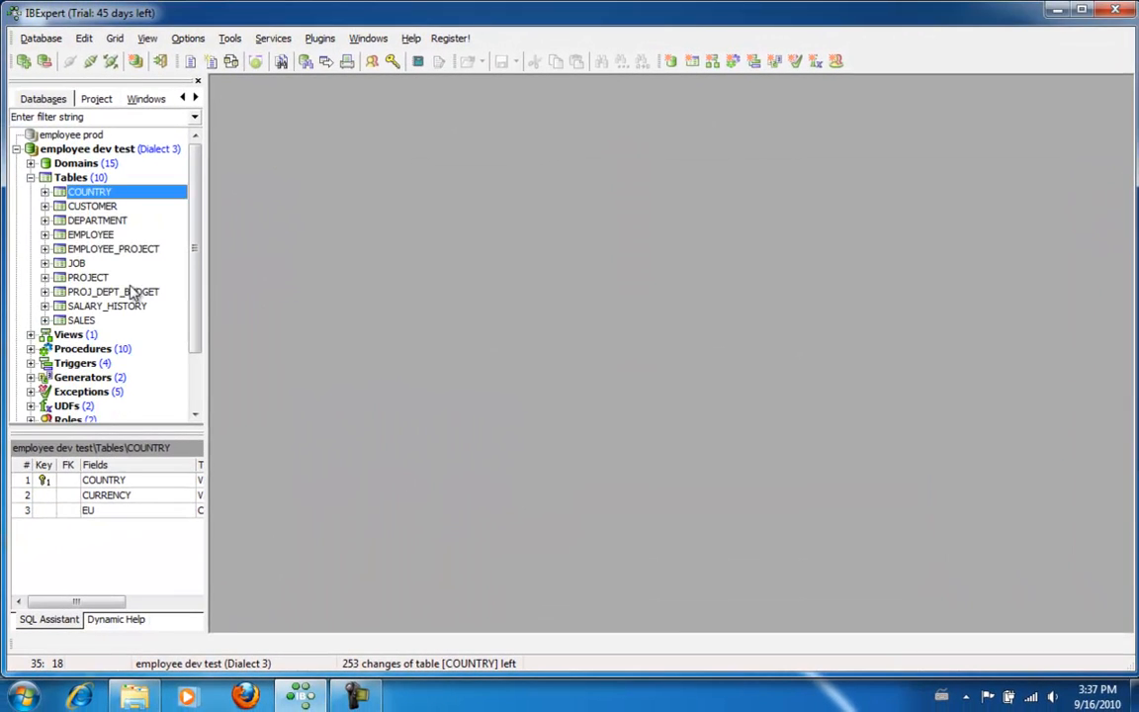
left_click(84, 321)
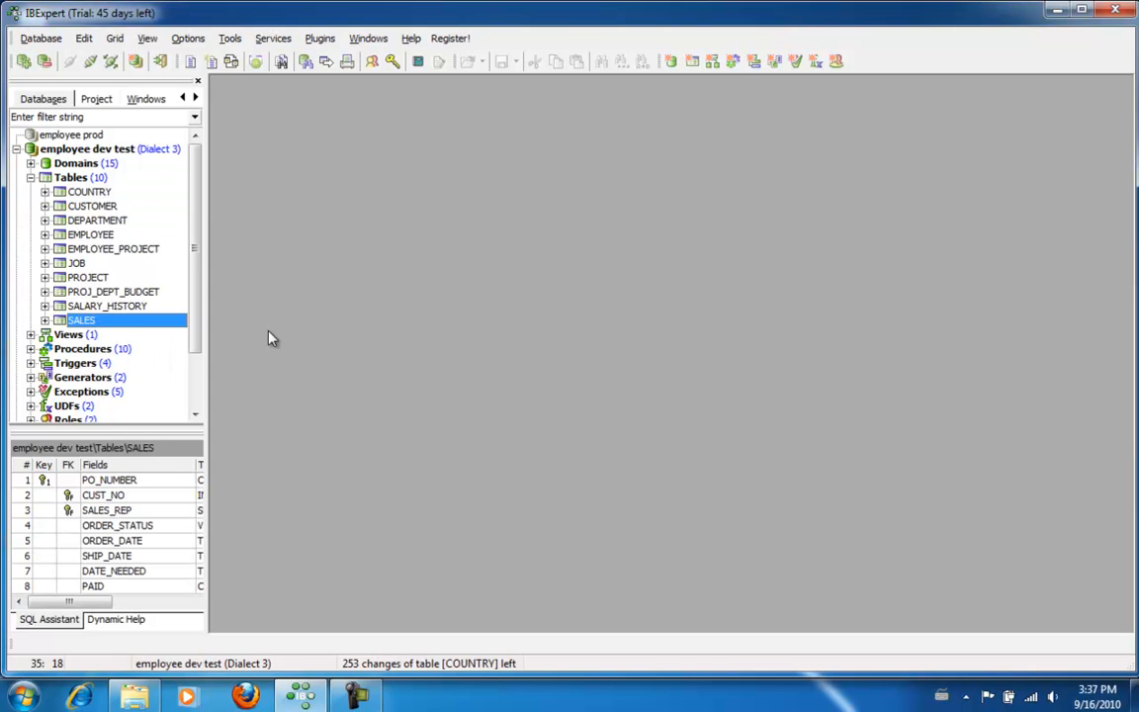
double_click(90, 323)
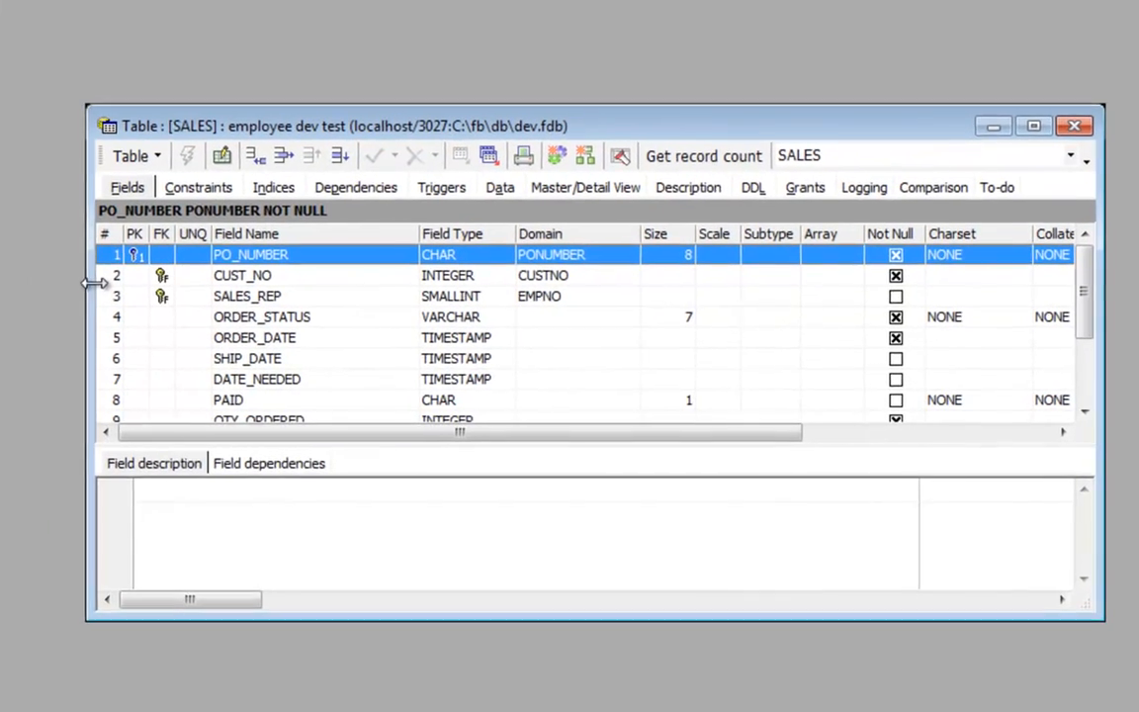
left_click(479, 180)
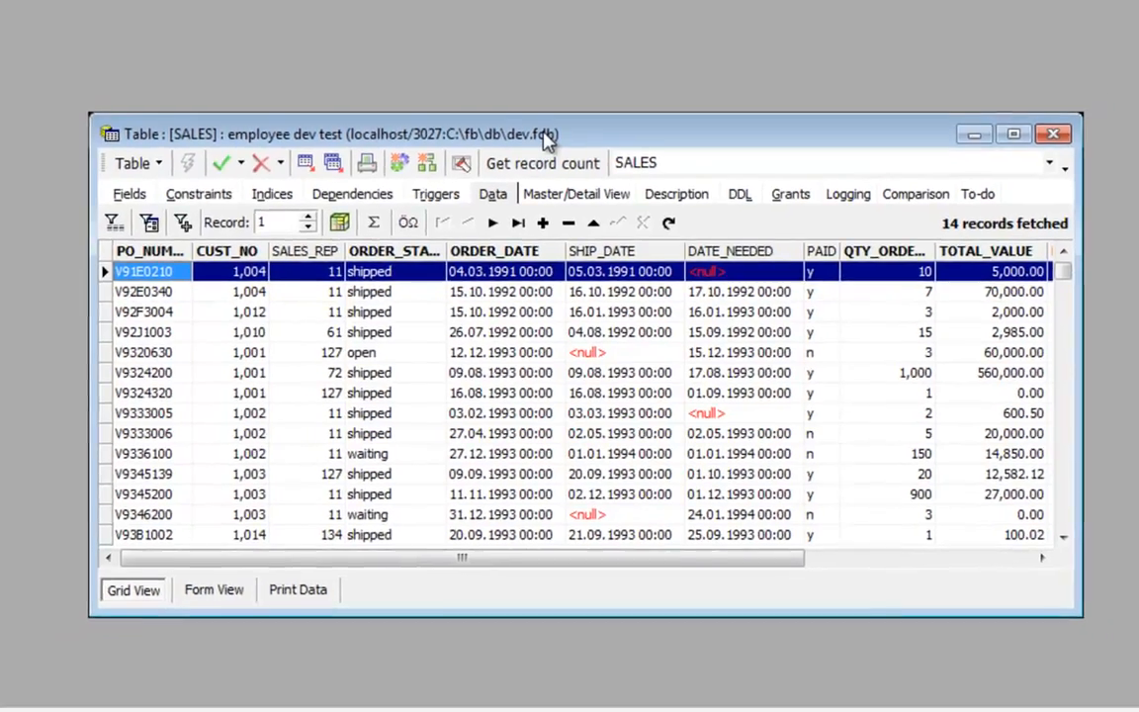
double_click(539, 117)
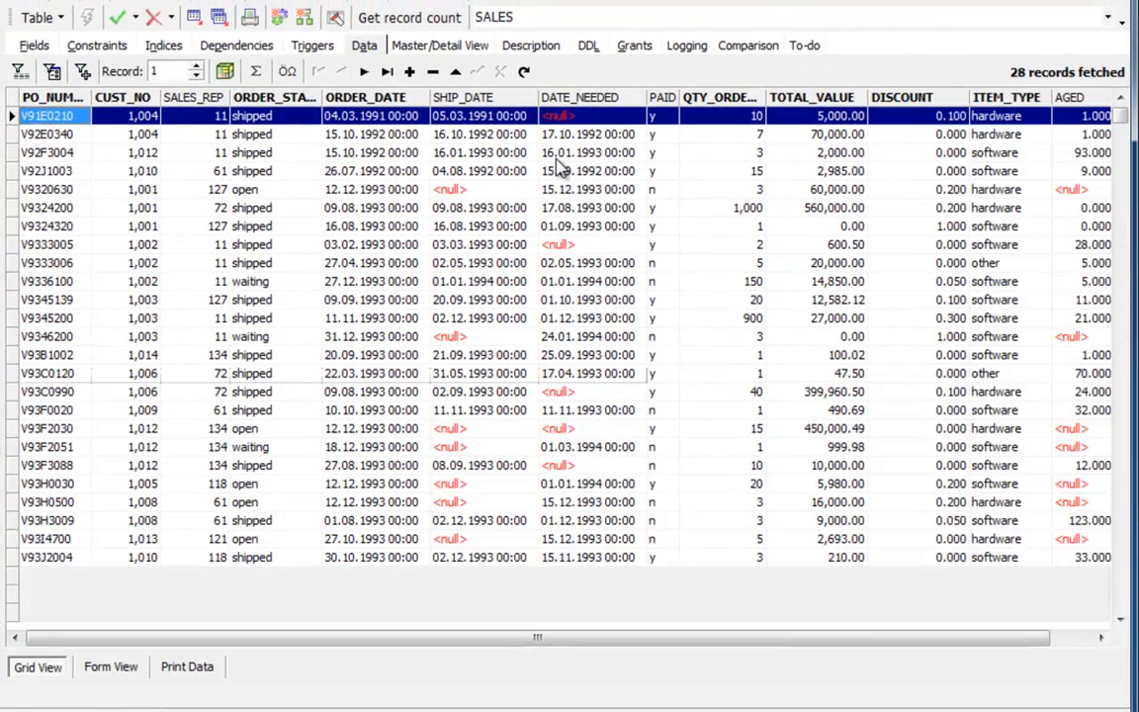
Try editing order V9320630's PAID value, dismiss the CUSTOMER permission errors, and close SALES
left_click(660, 188)
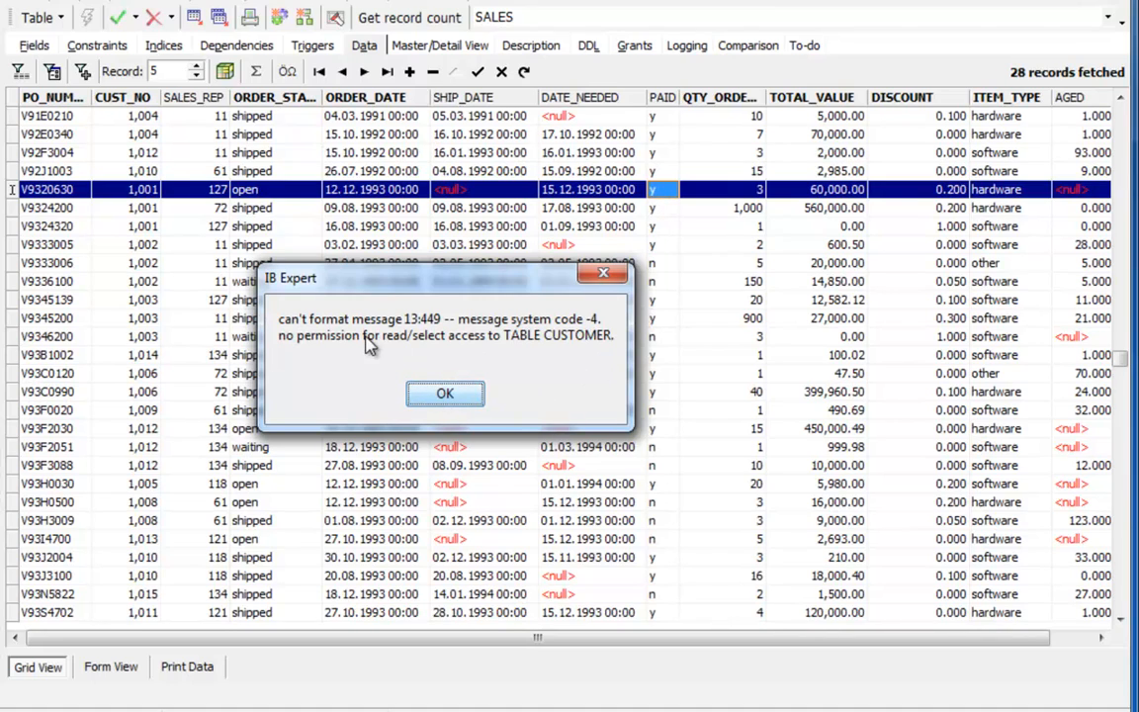
left_click(443, 395)
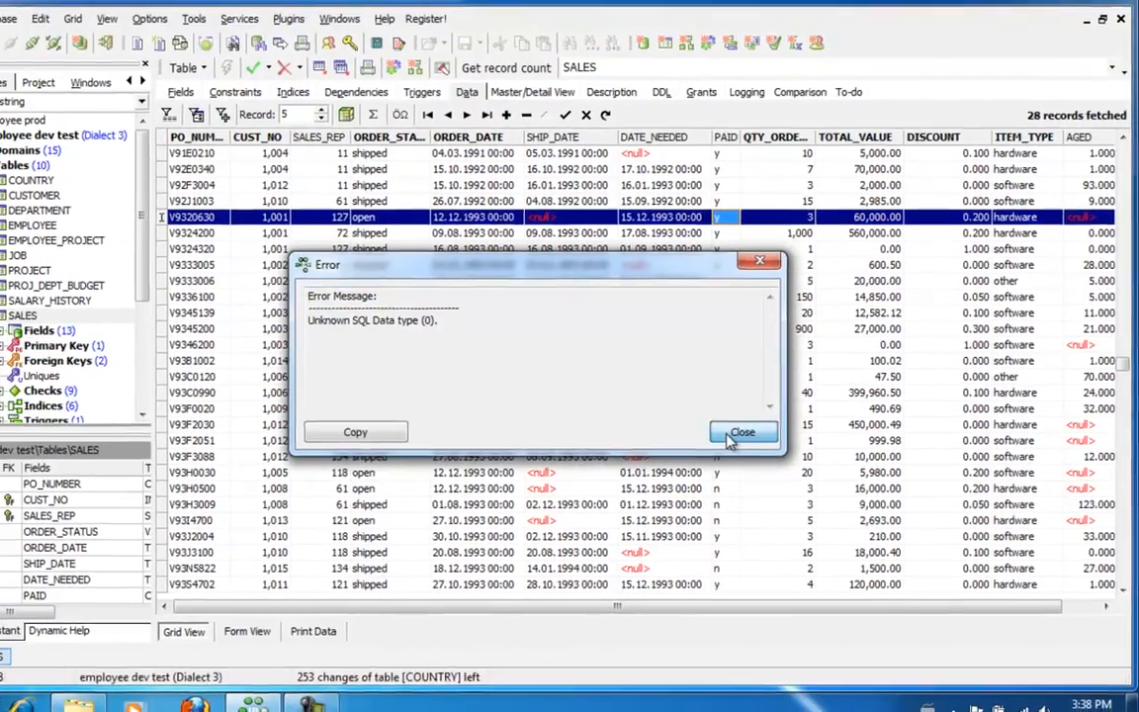
left_click(728, 438)
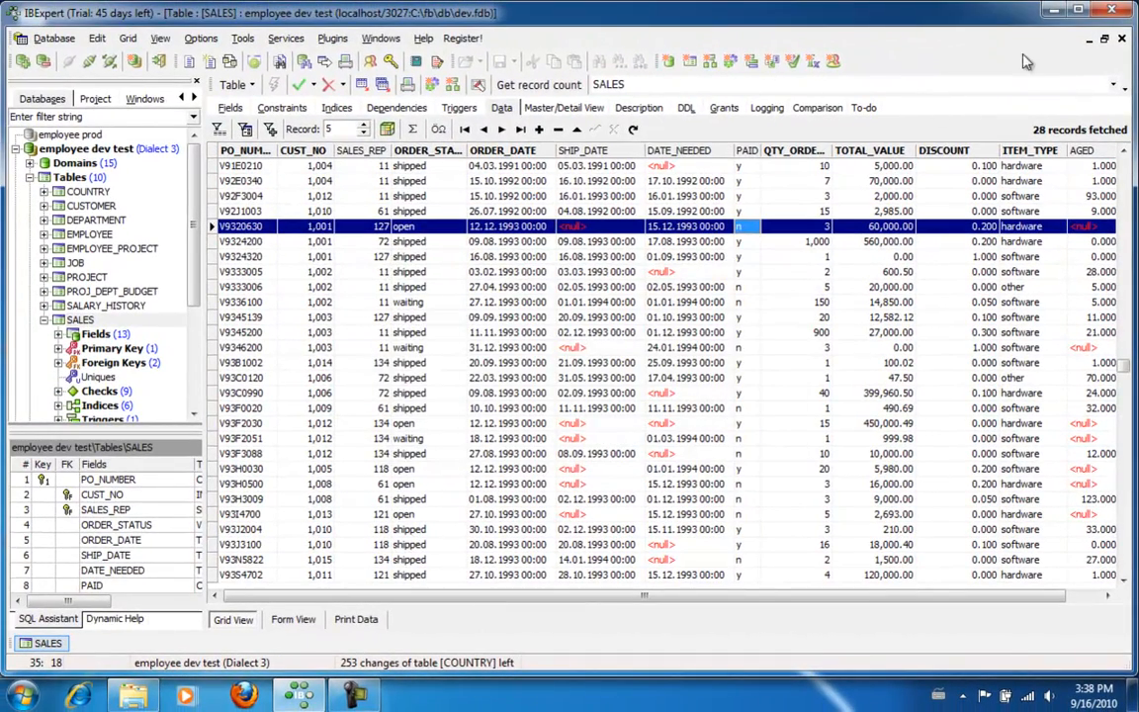
left_click(1122, 40)
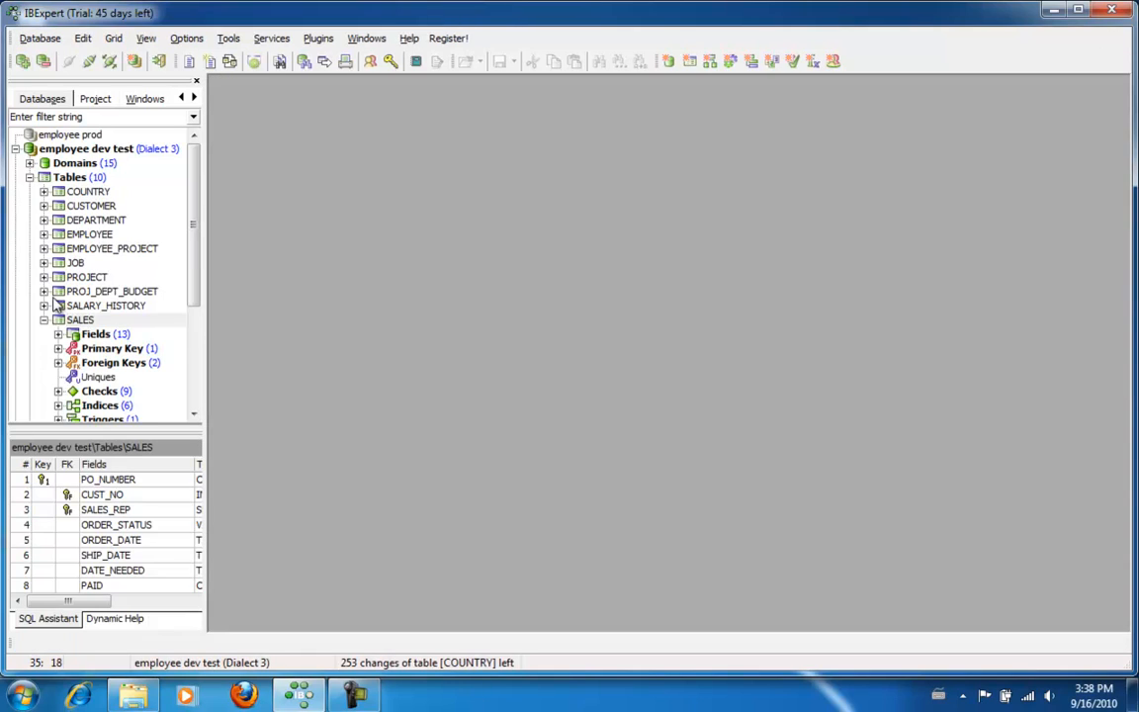
Disconnect employee dev test, reconnect to employee dev, and open the Grant Manager
left_click(92, 148)
left_click(88, 61)
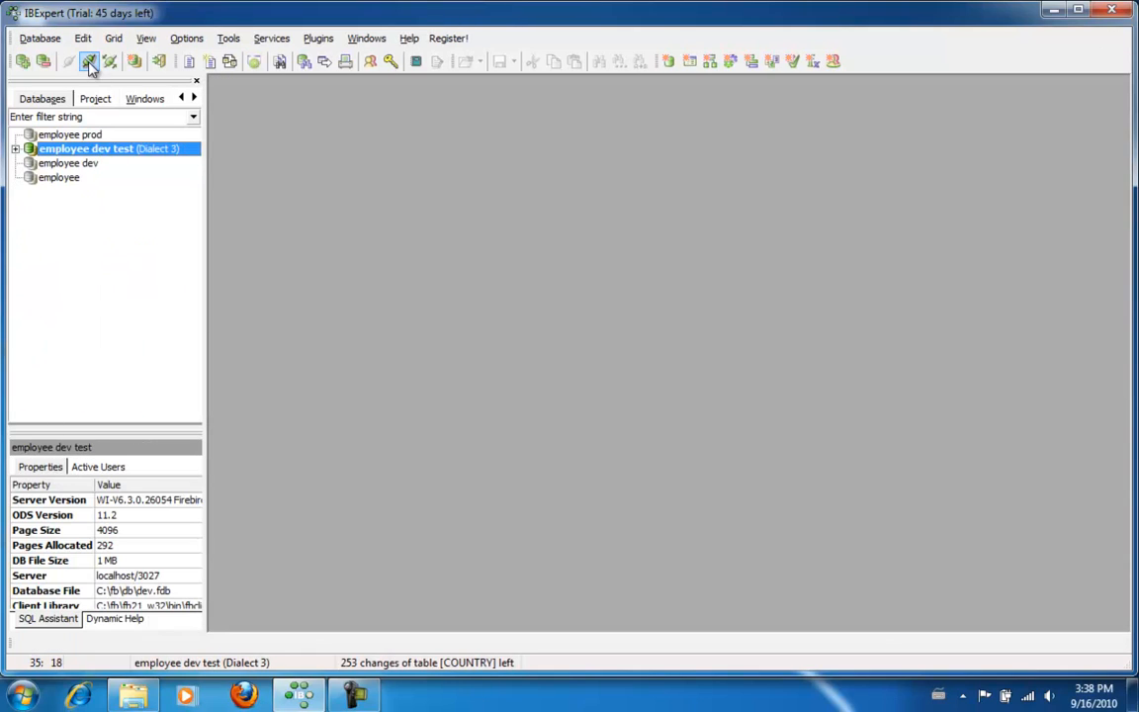
double_click(75, 163)
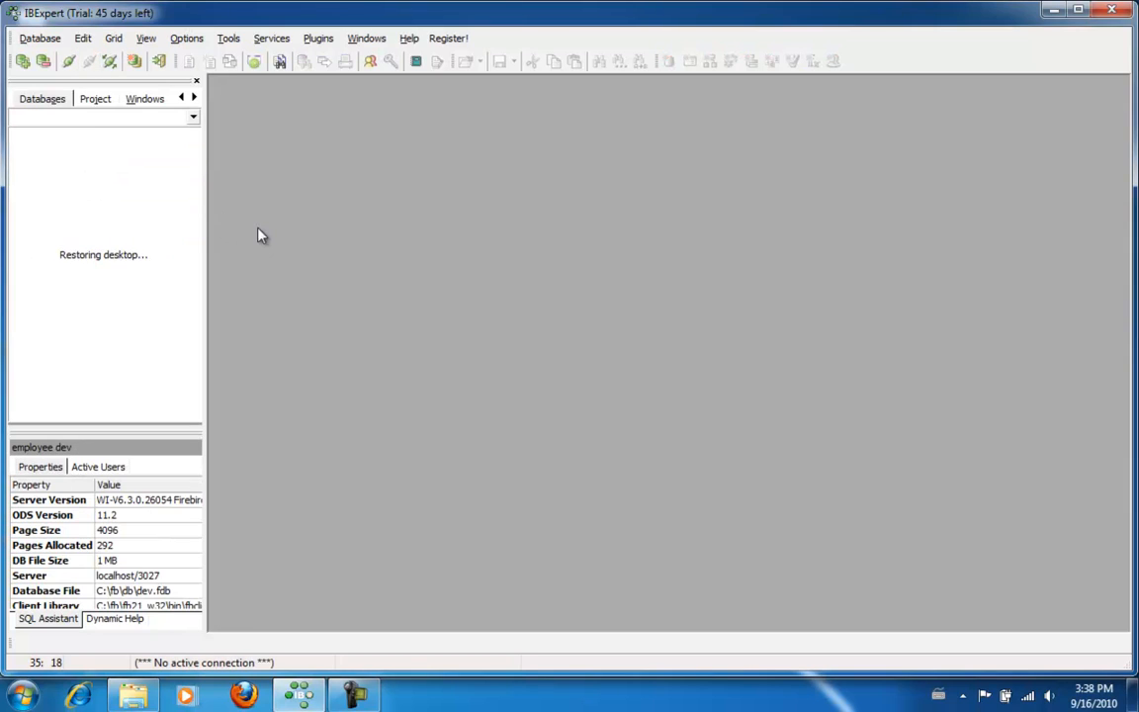
left_click(229, 41)
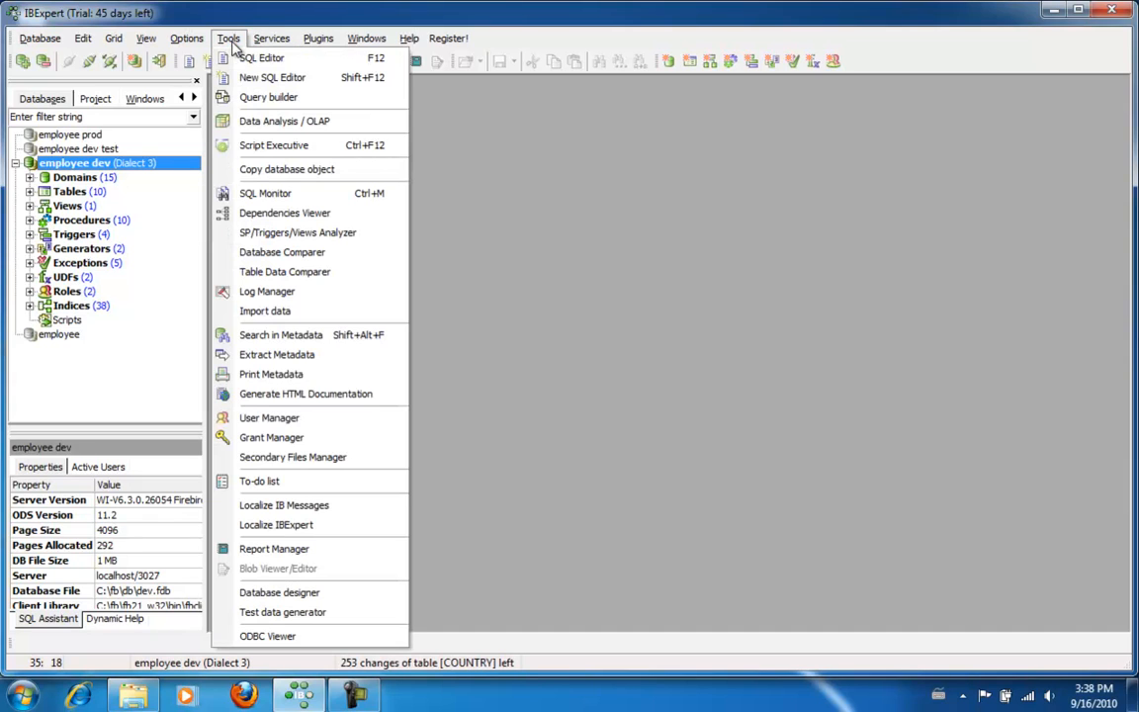
left_click(286, 438)
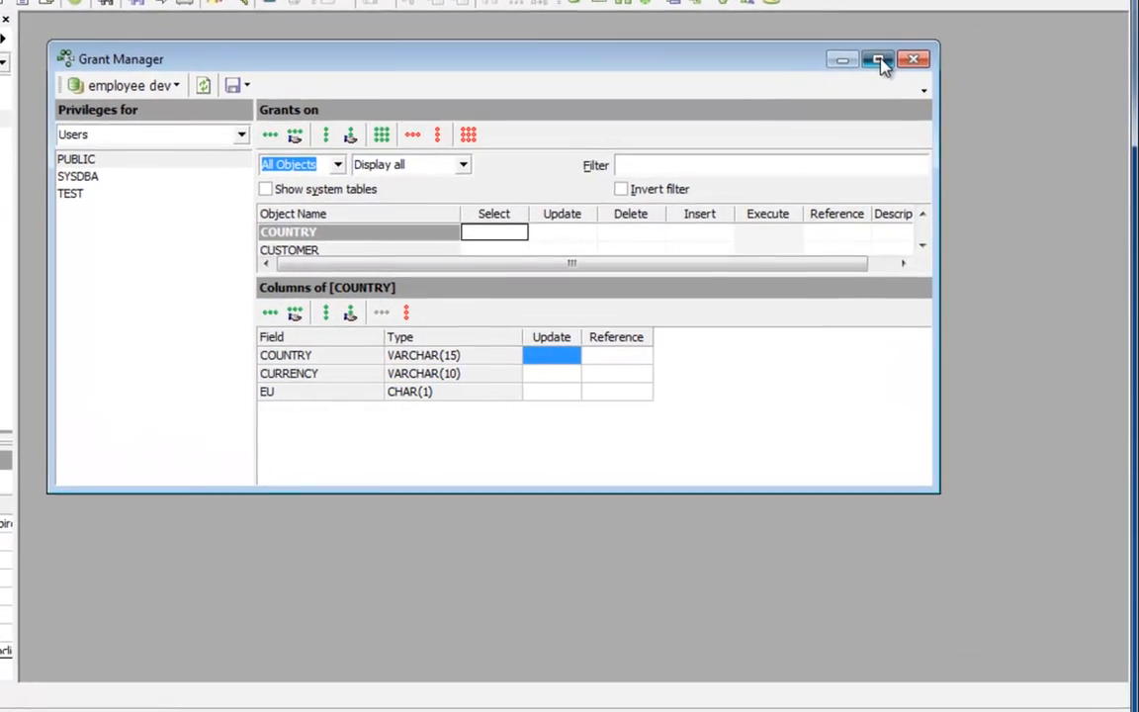
Maximize the Grant Manager and give user TEST SELECT on COUNTRY and CUSTOMER
left_click(880, 63)
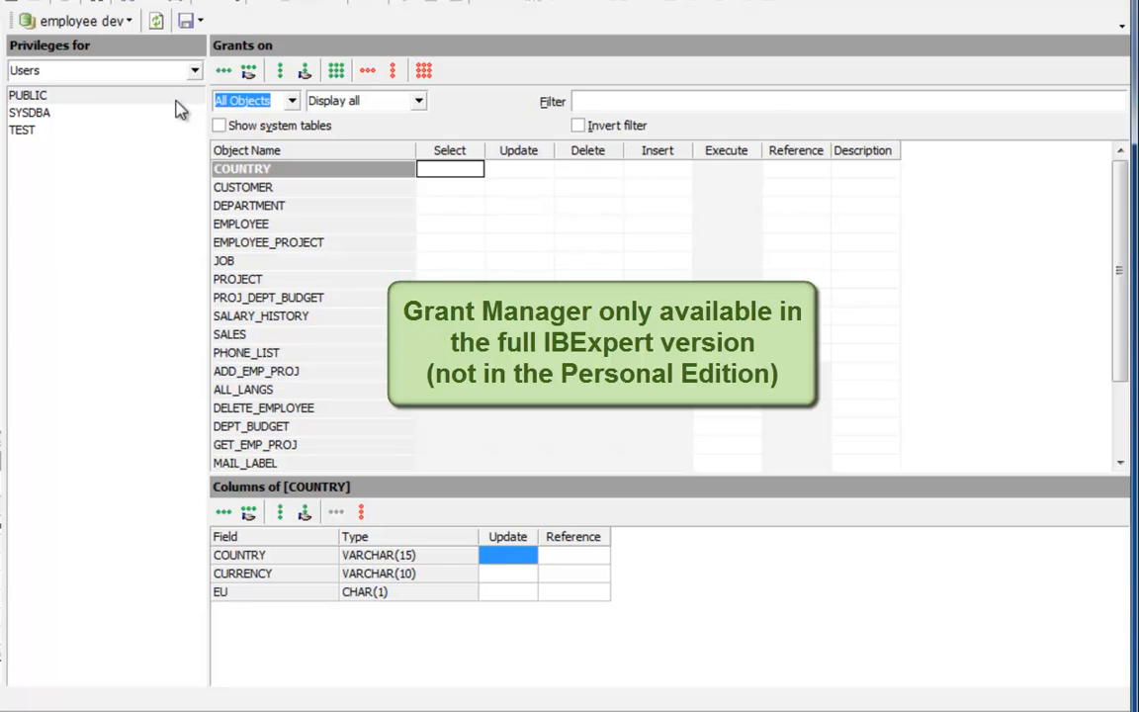
left_click(57, 99)
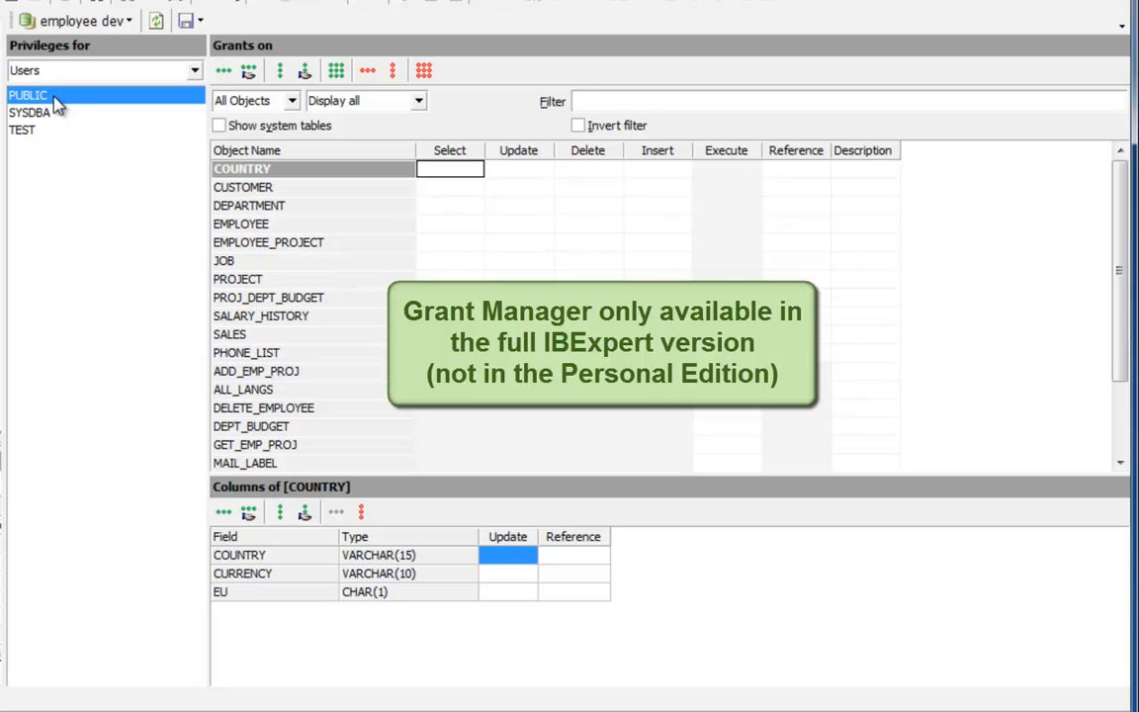
left_click(24, 131)
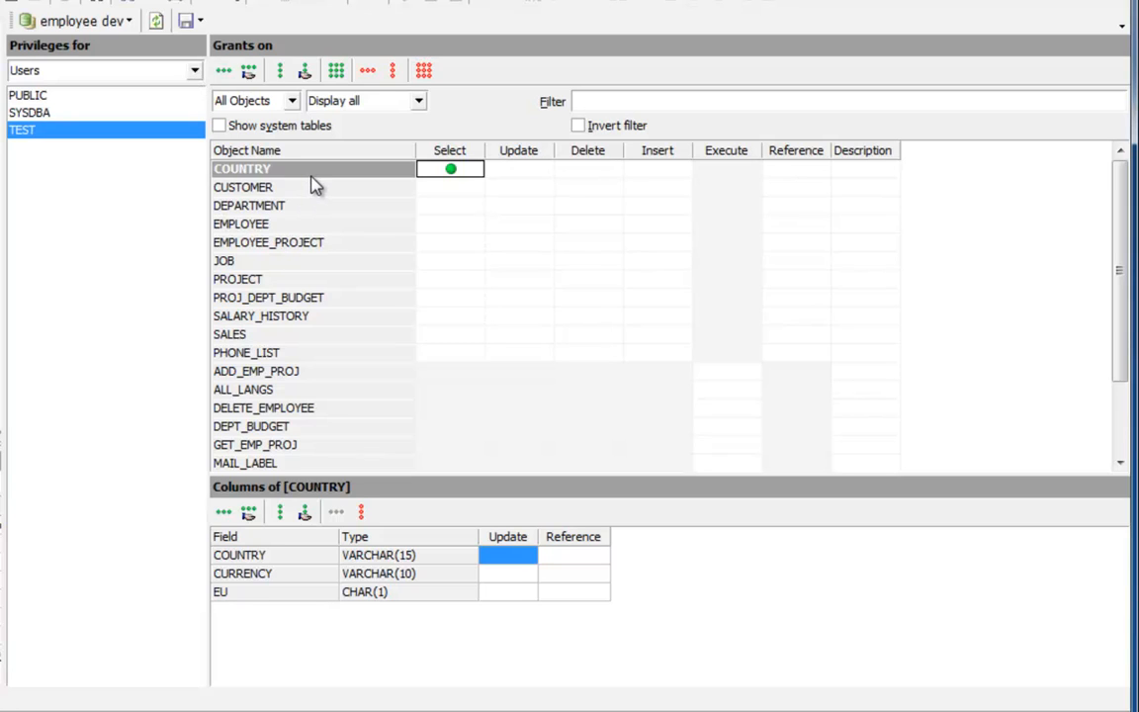
left_click(519, 169)
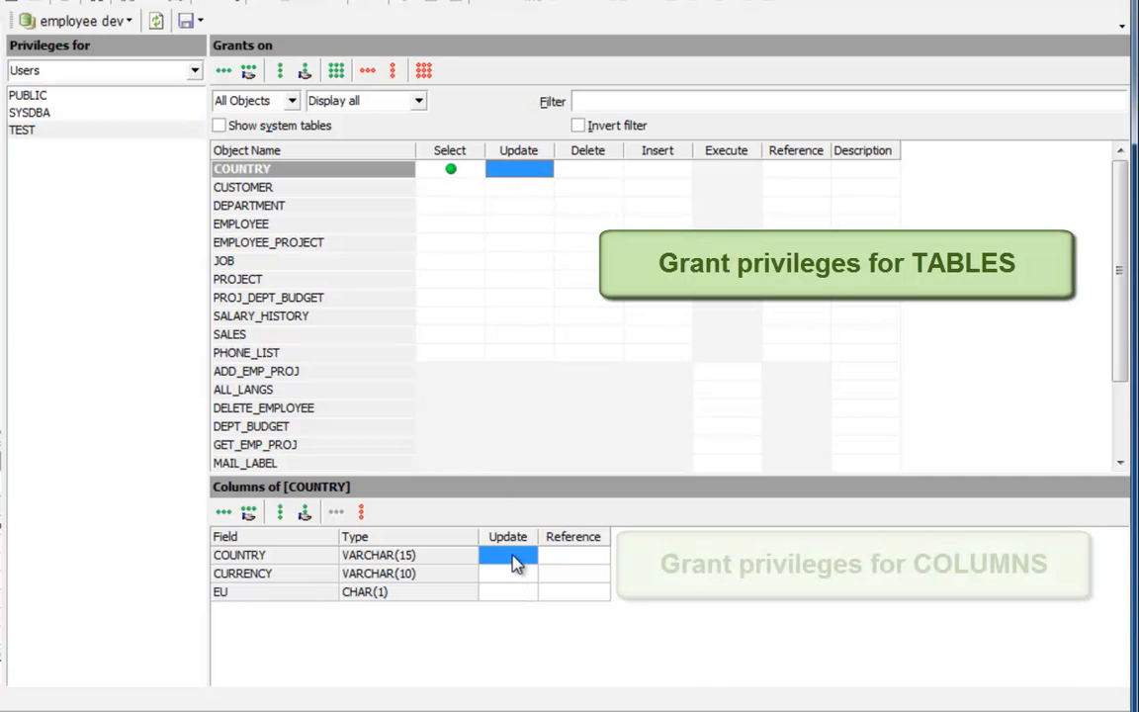
left_click(299, 189)
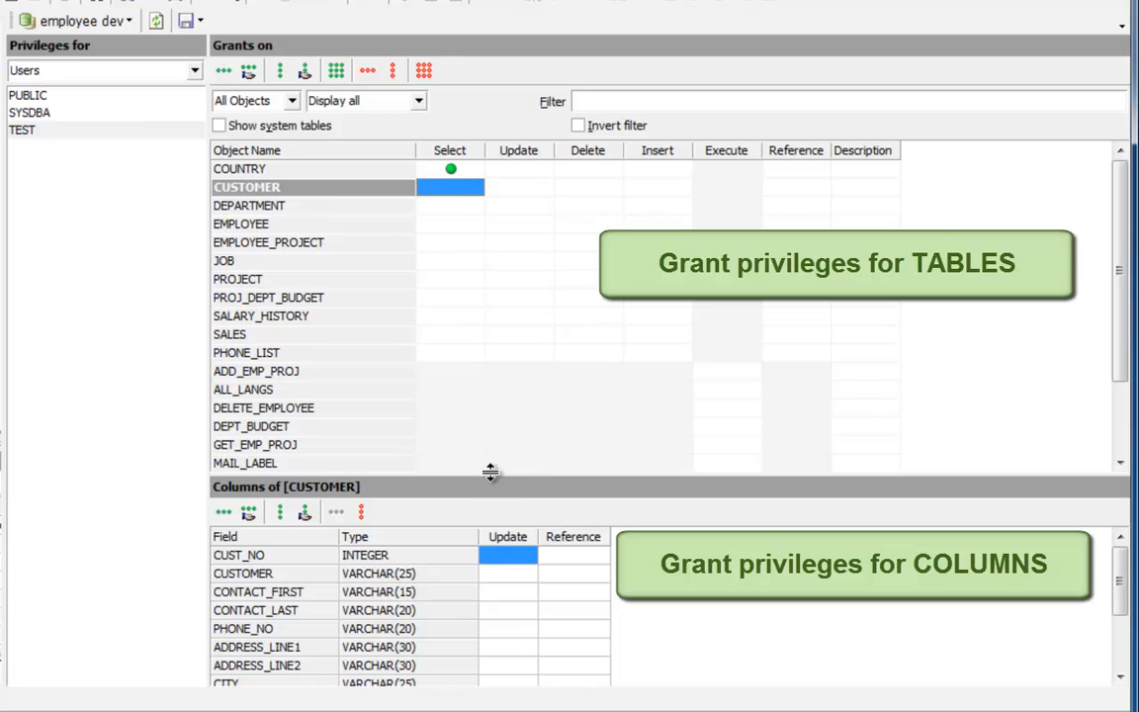
left_click_drag(490, 474, 481, 309)
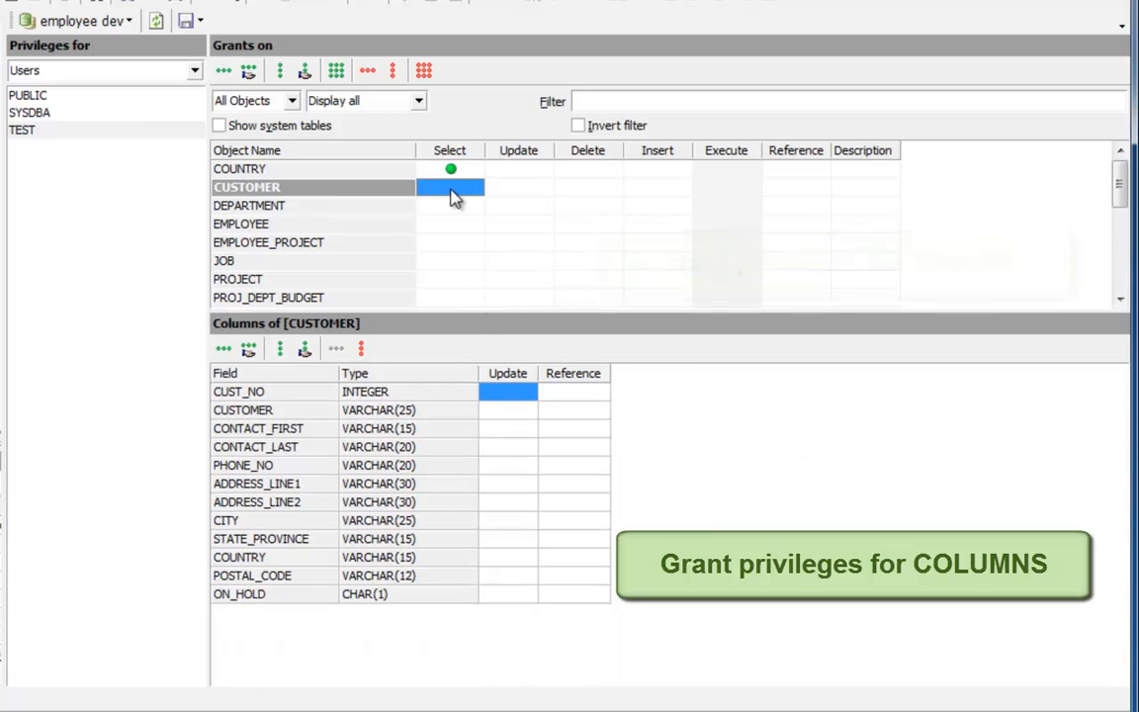
left_click(453, 193)
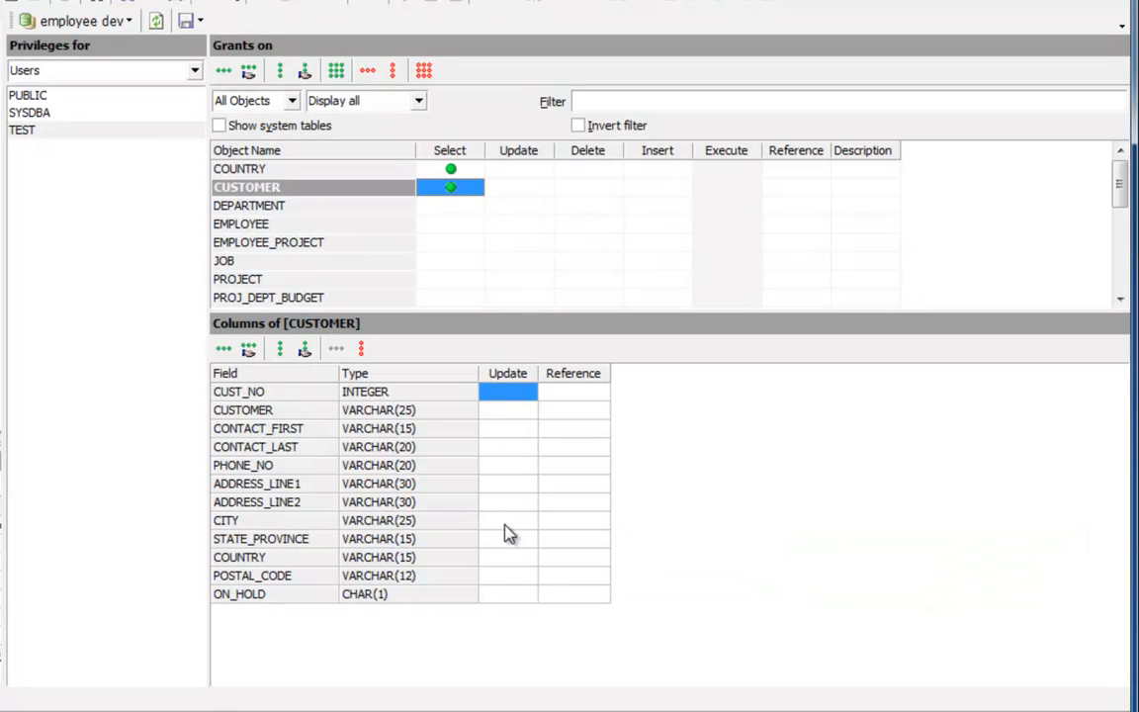
Grant TEST UPDATE on CUSTOMER's ON_HOLD column, then list privileges for roles
left_click(514, 596)
double_click(513, 597)
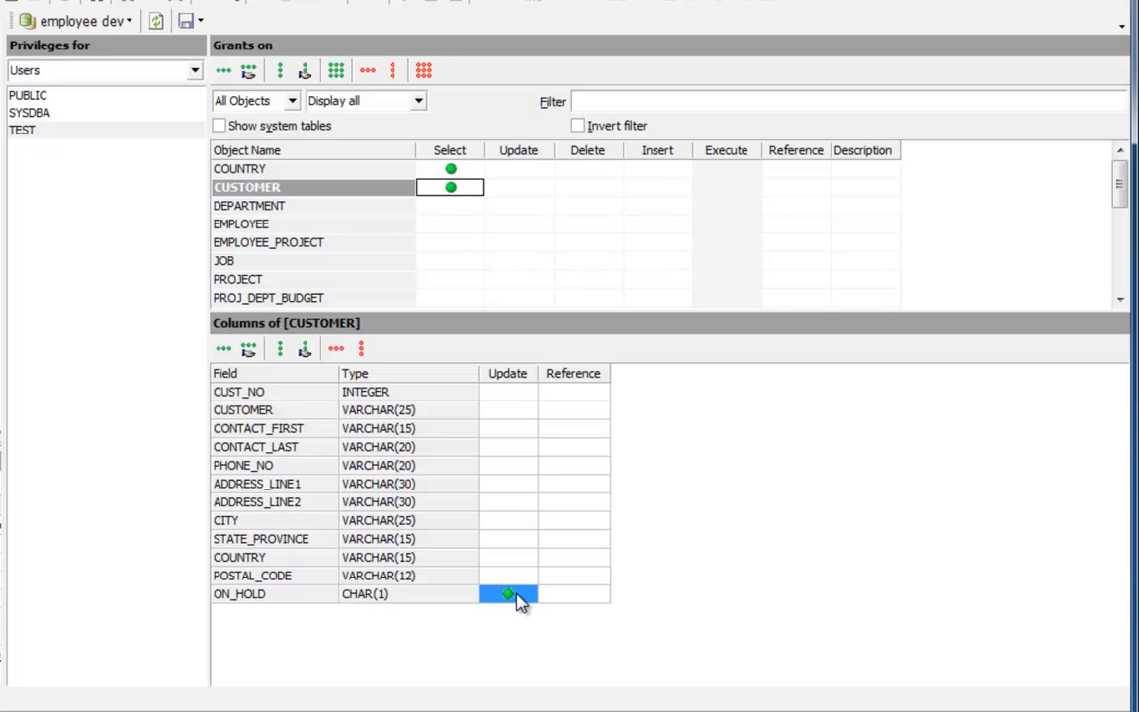
left_click(194, 70)
left_click(43, 109)
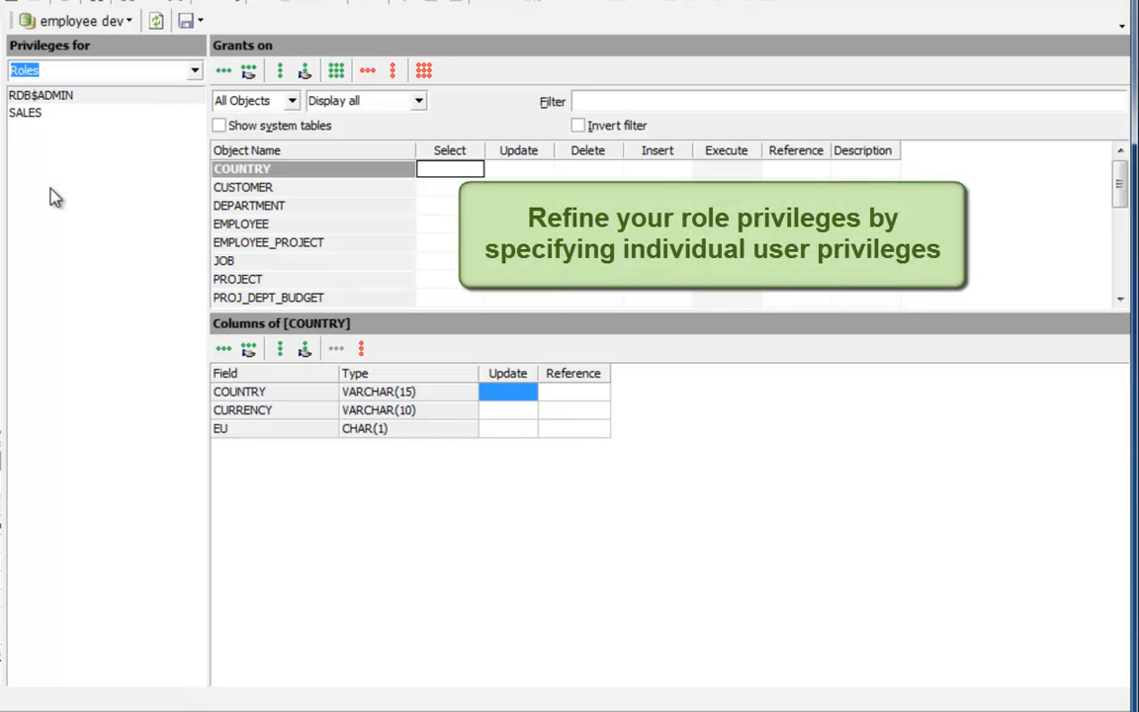
Switch the grantee list to Views, back to Users, and close the Grant Manager
left_click(196, 71)
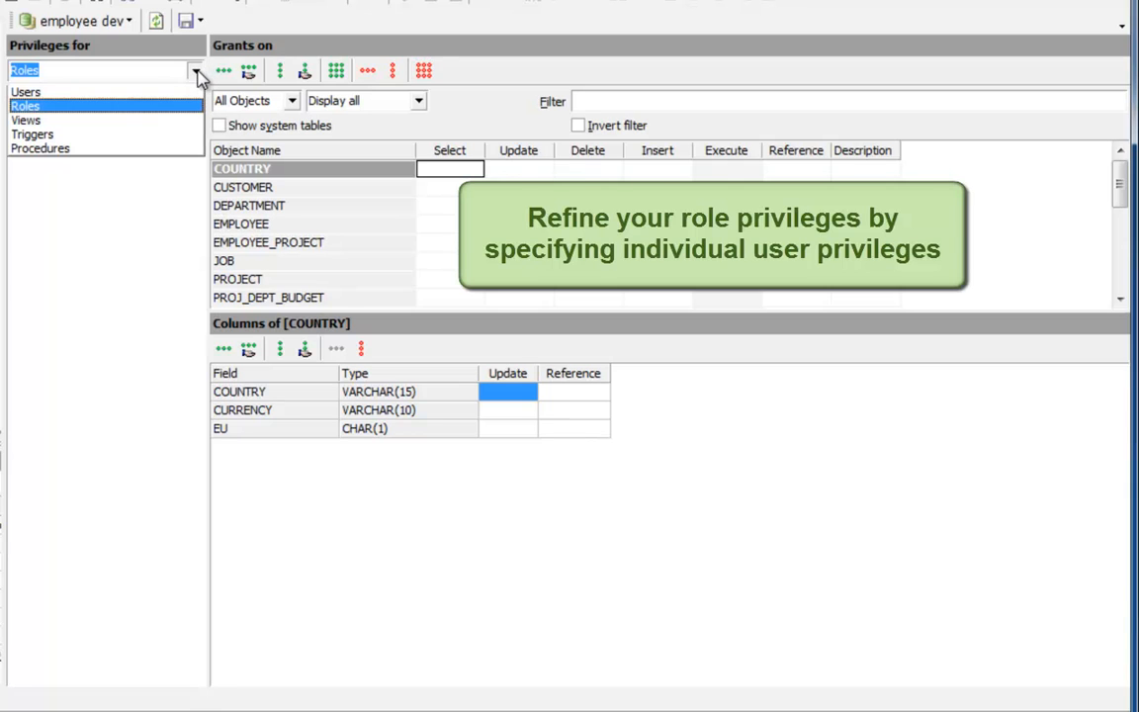
left_click(119, 120)
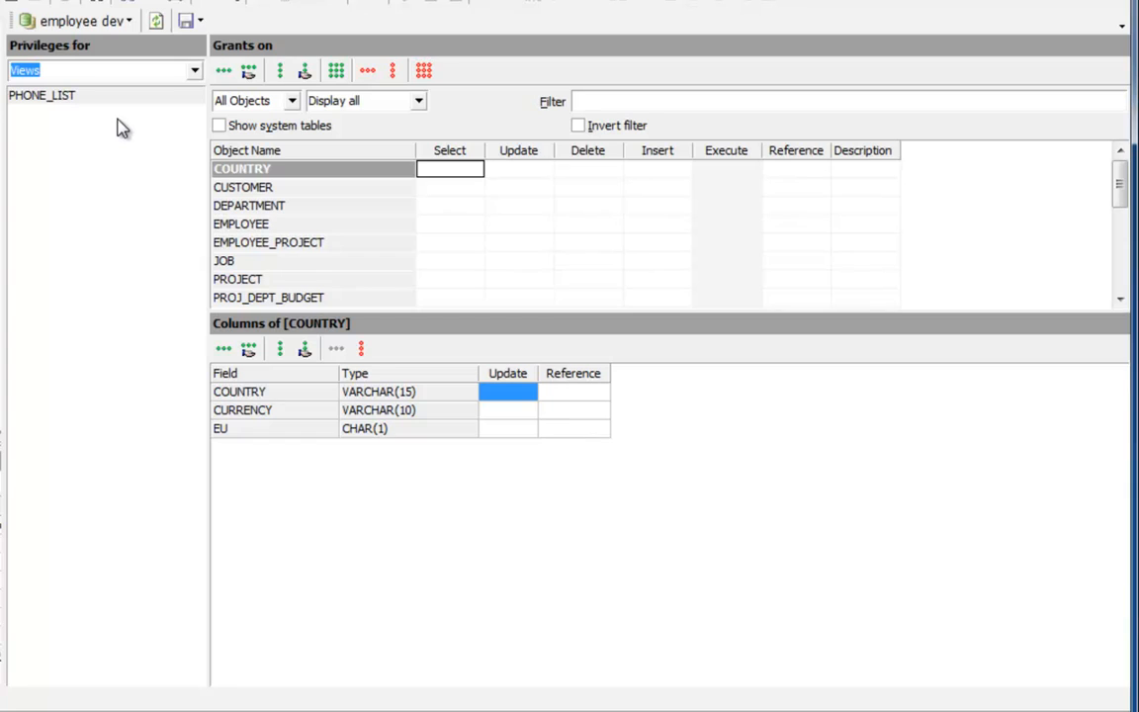
left_click(196, 71)
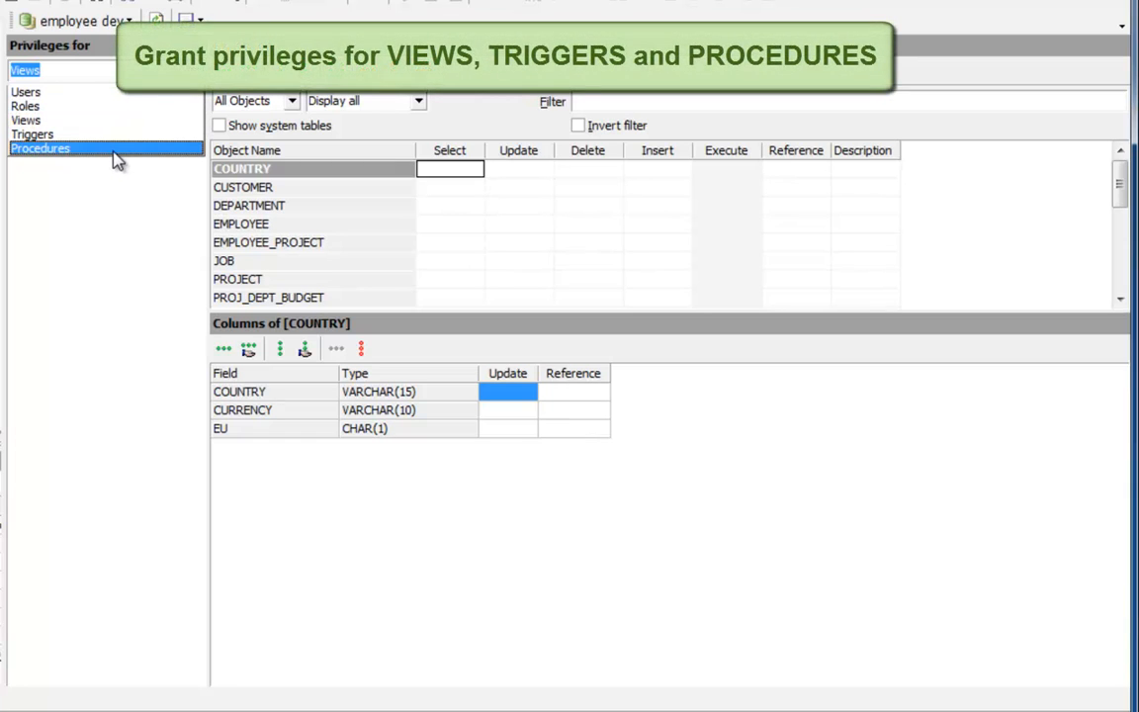
left_click(111, 93)
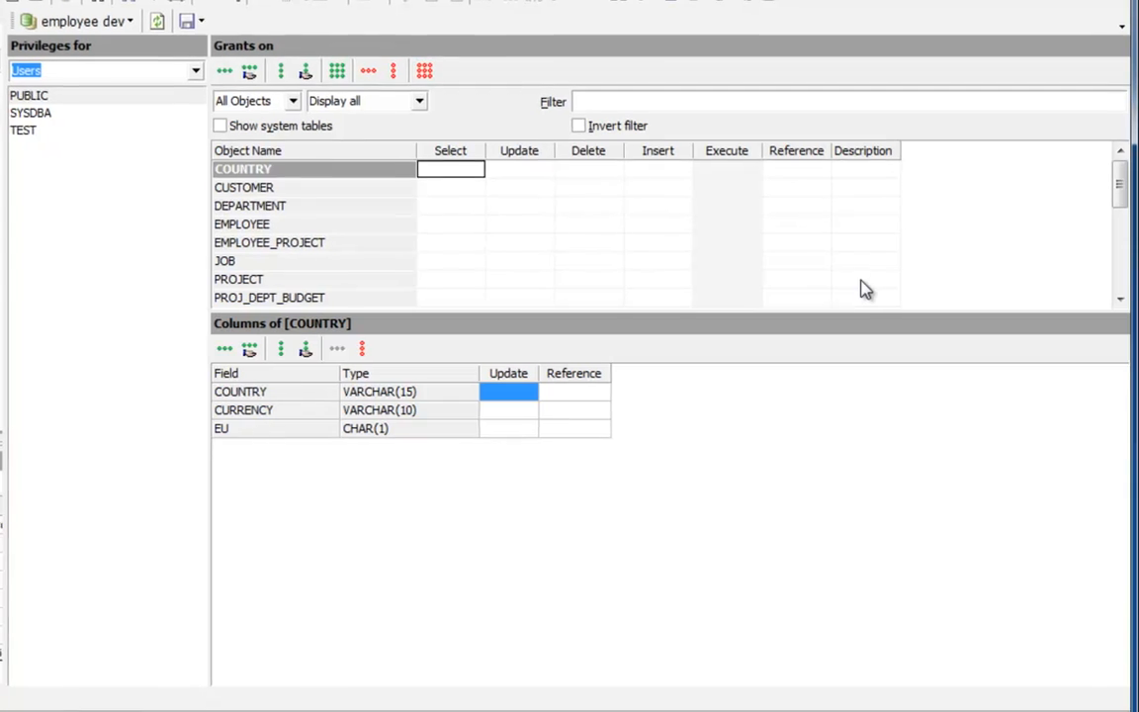
left_click(1123, 19)
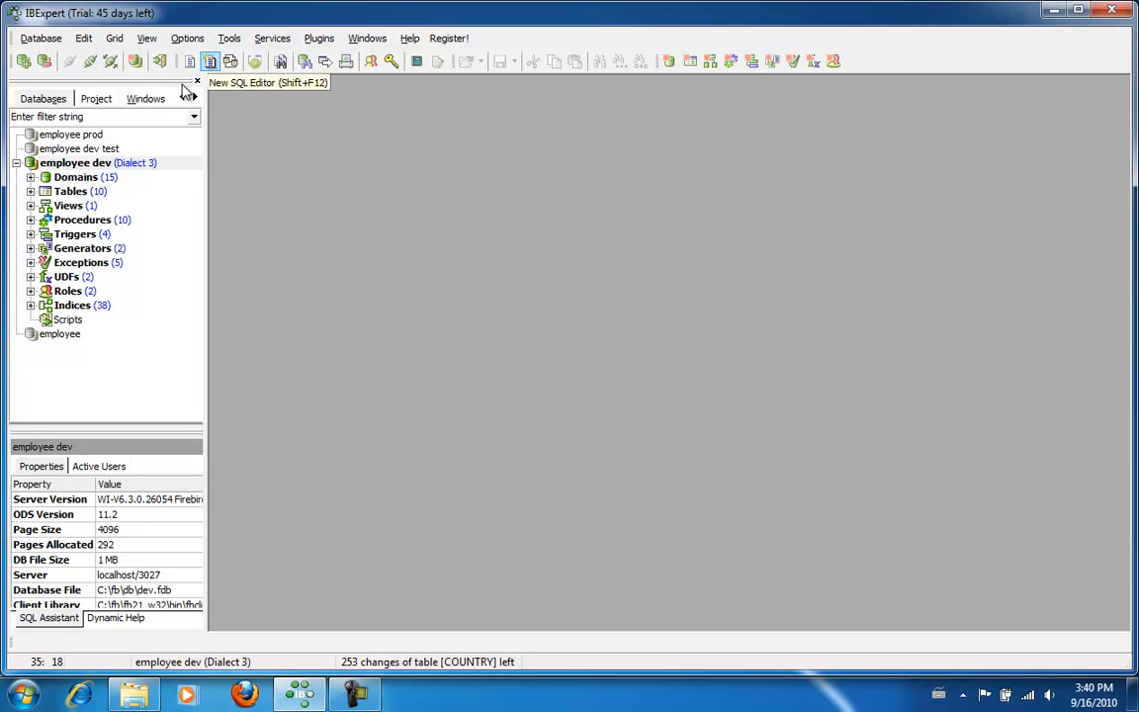
Open the User Manager for employee dev and enlarge it to show SYSDBA and TEST
left_click(112, 166)
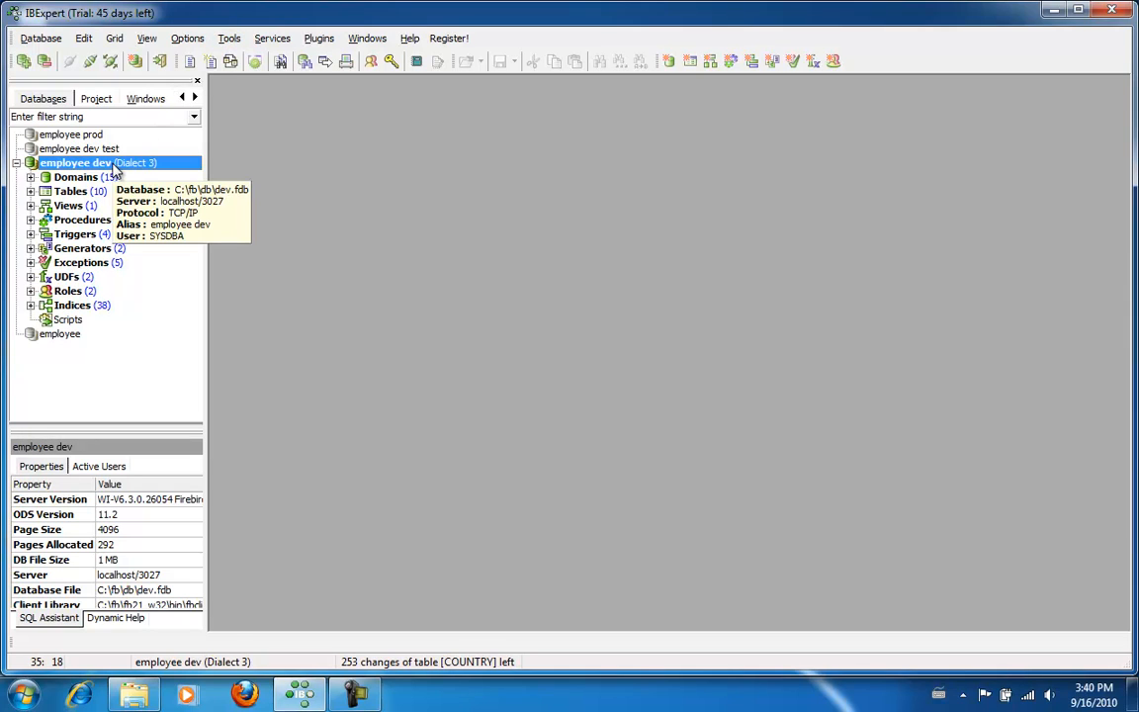
left_click(226, 38)
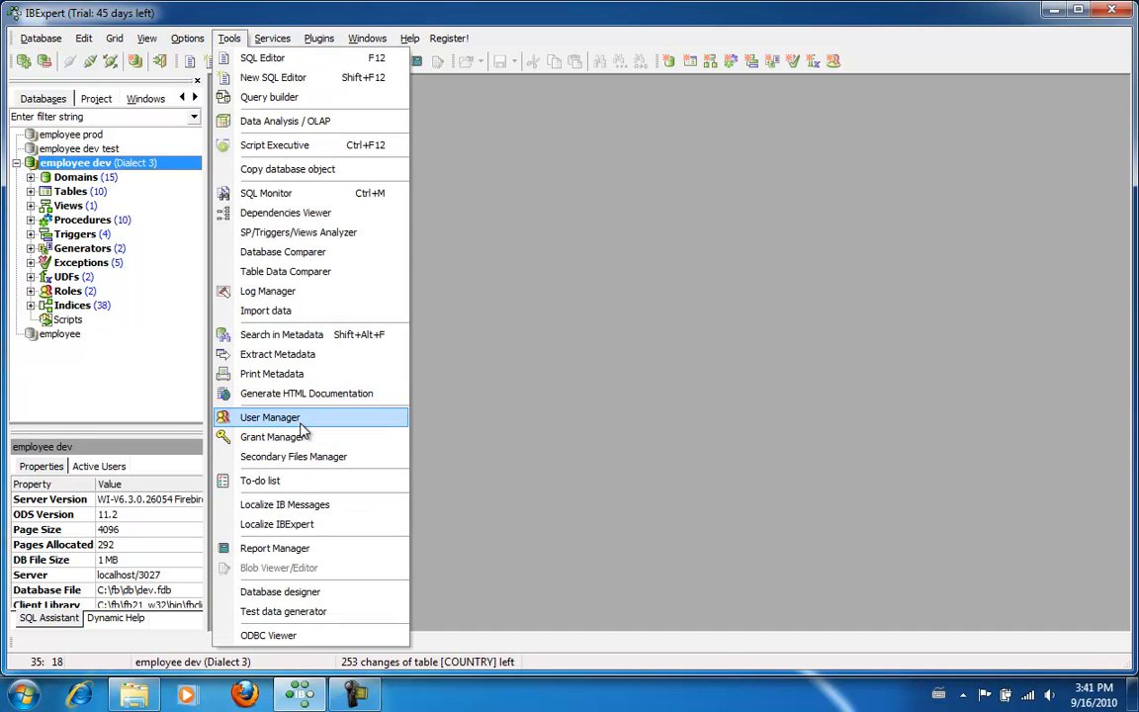
left_click(286, 417)
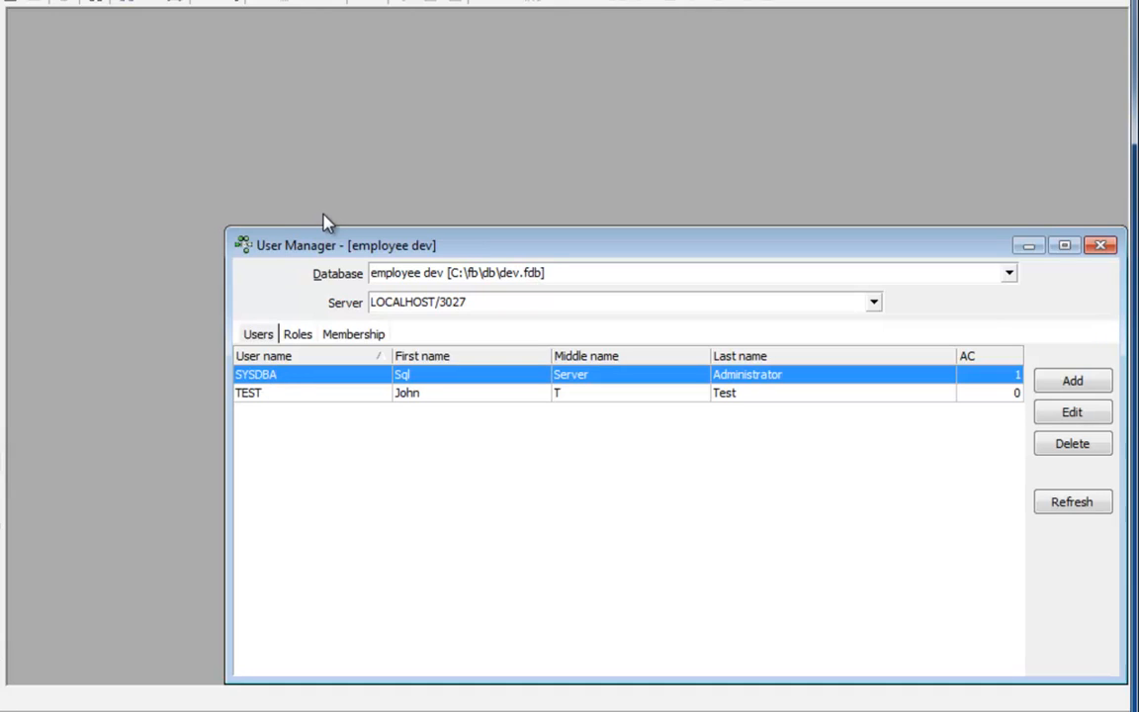
left_click_drag(317, 227, 97, 47)
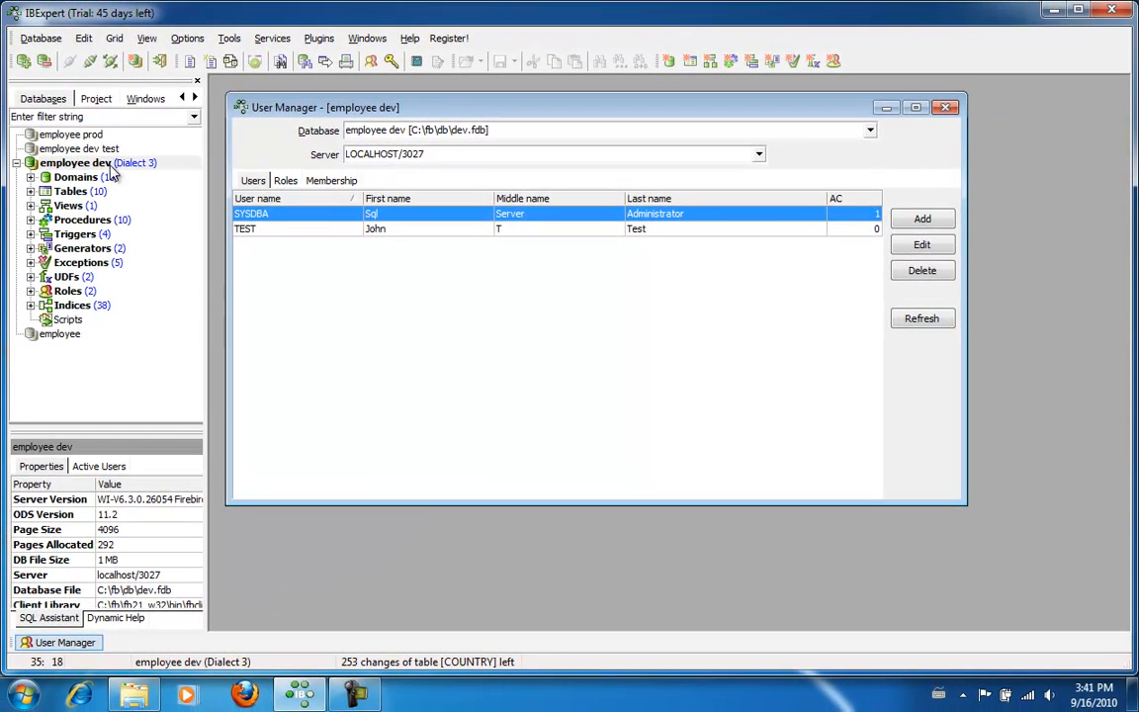
left_click(229, 38)
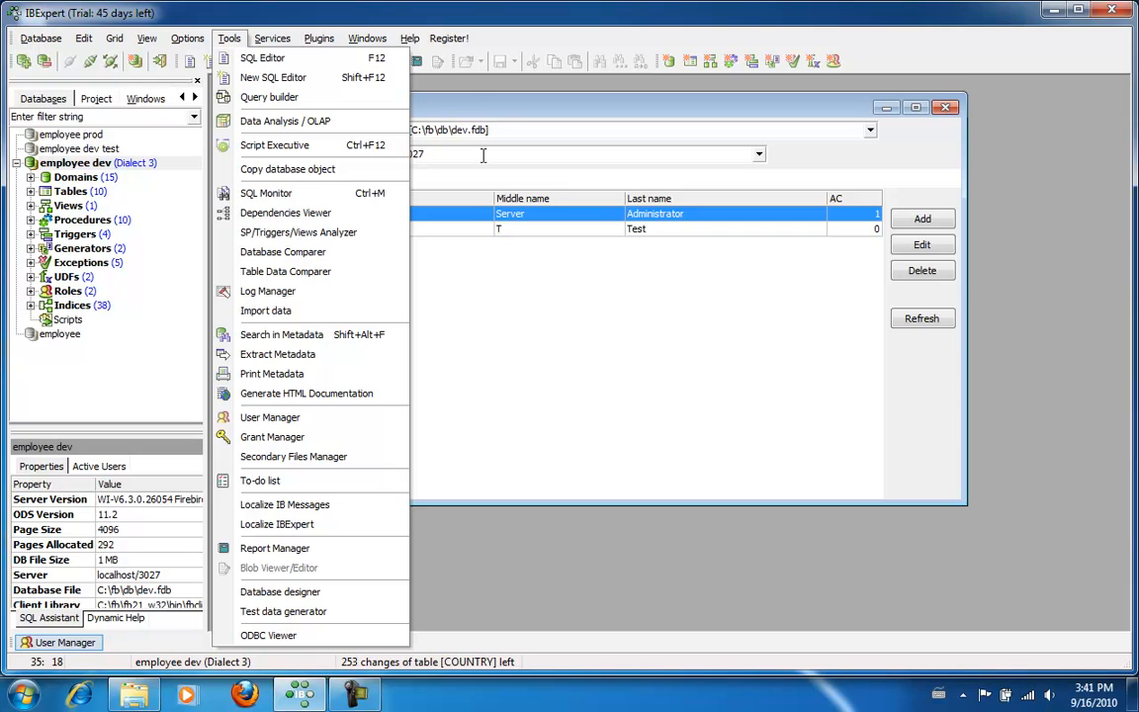
left_click(361, 18)
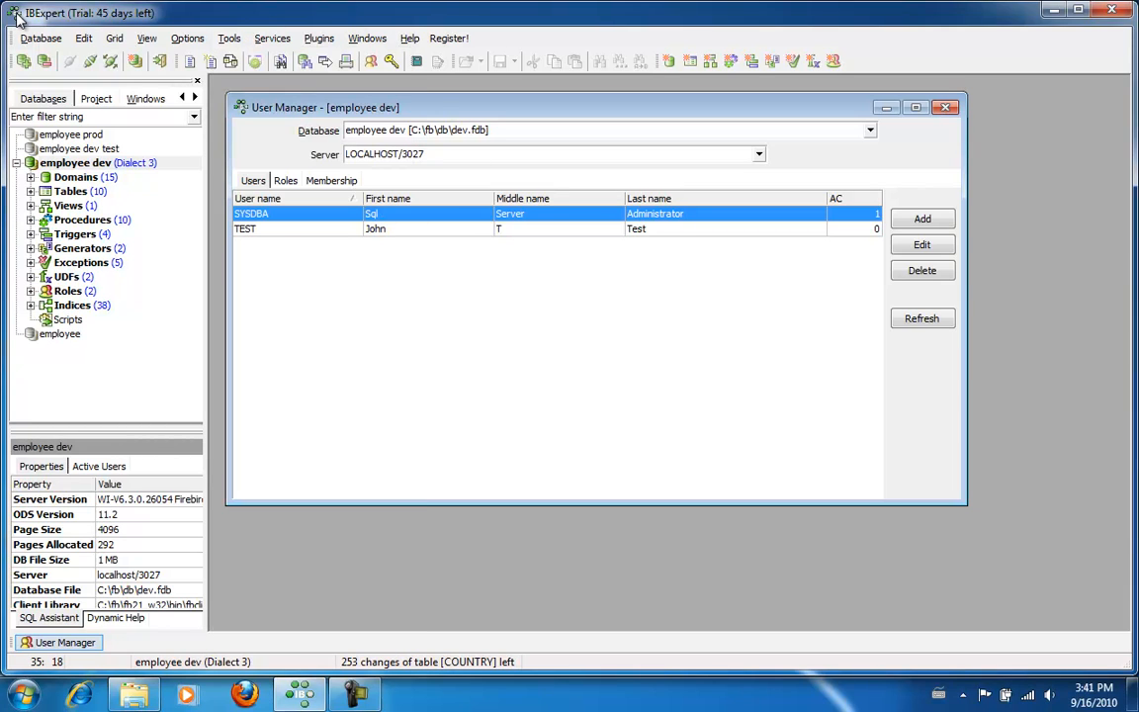